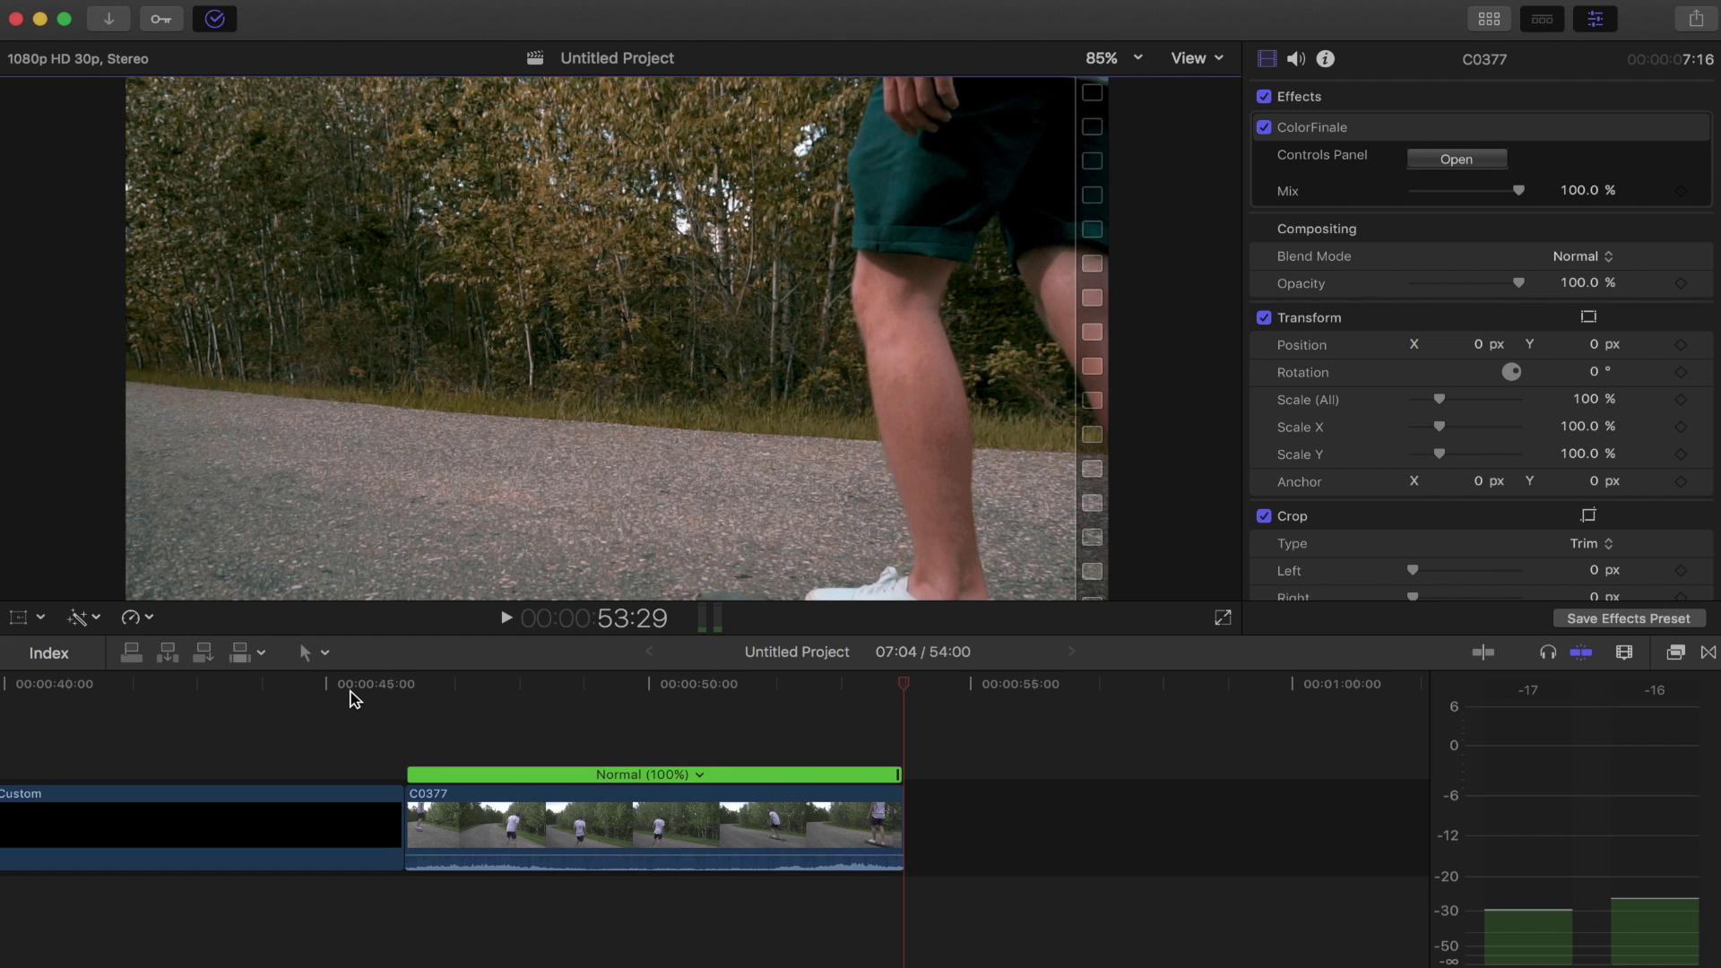
- Scrub the C0377 ride from 46:27 until the playhead rests at 48:11, where the skater leans into the curve
click(448, 685)
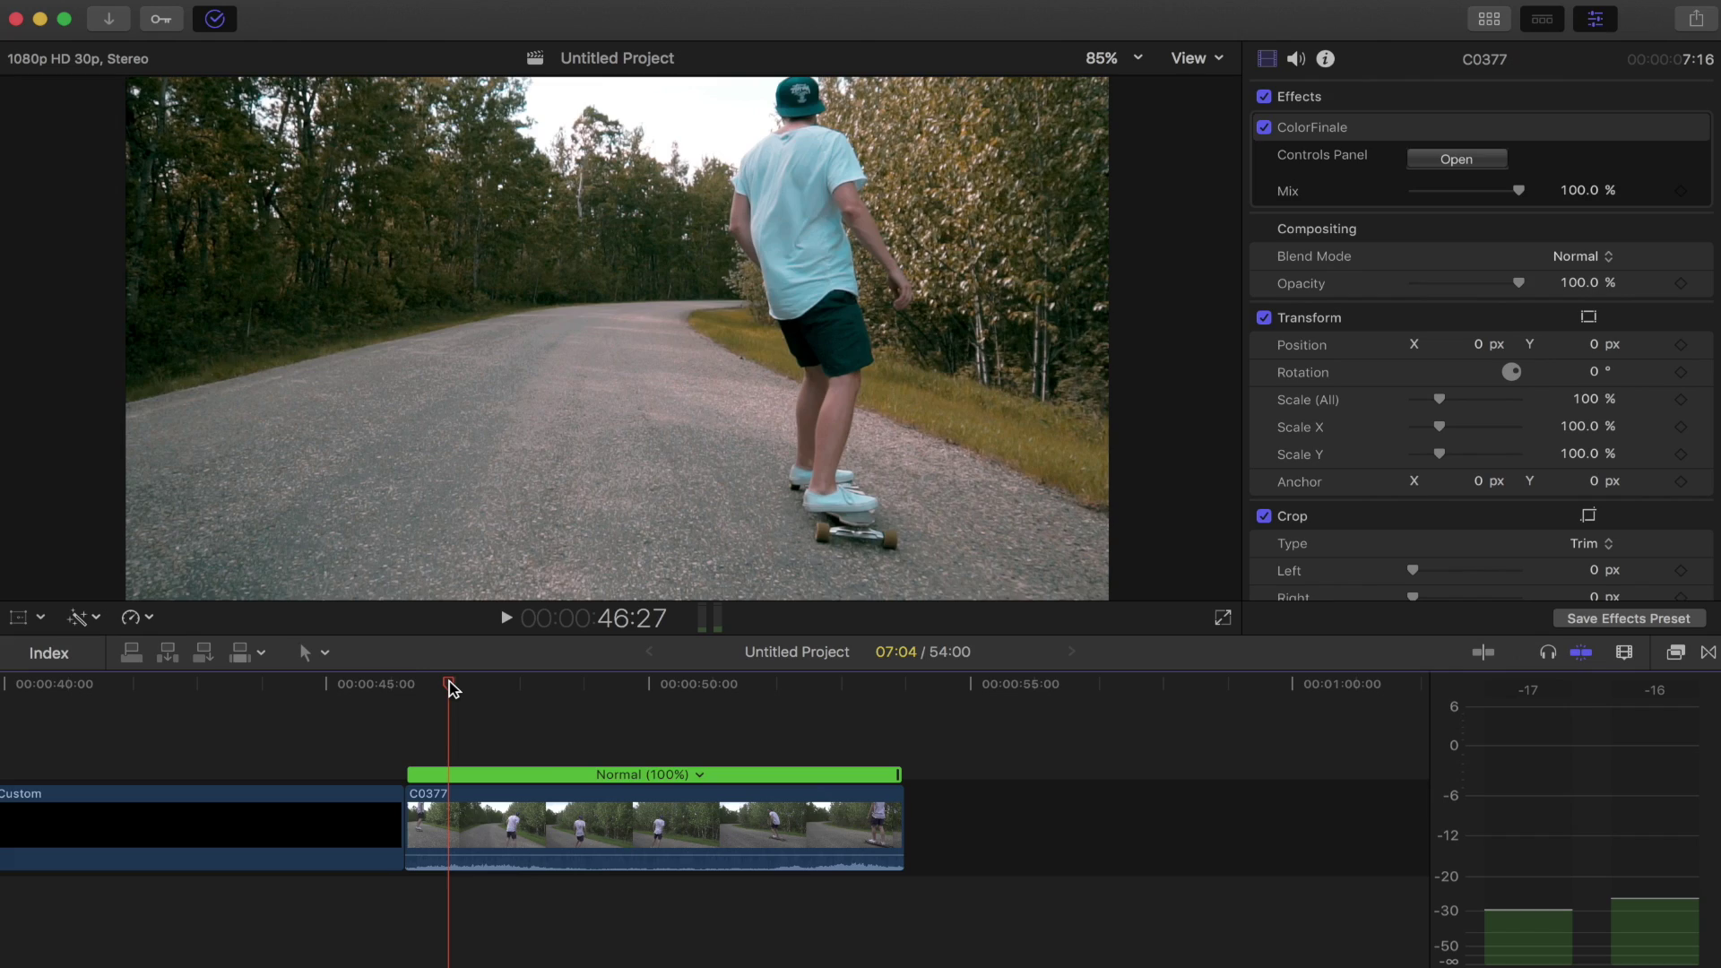
drag(448, 689, 555, 710)
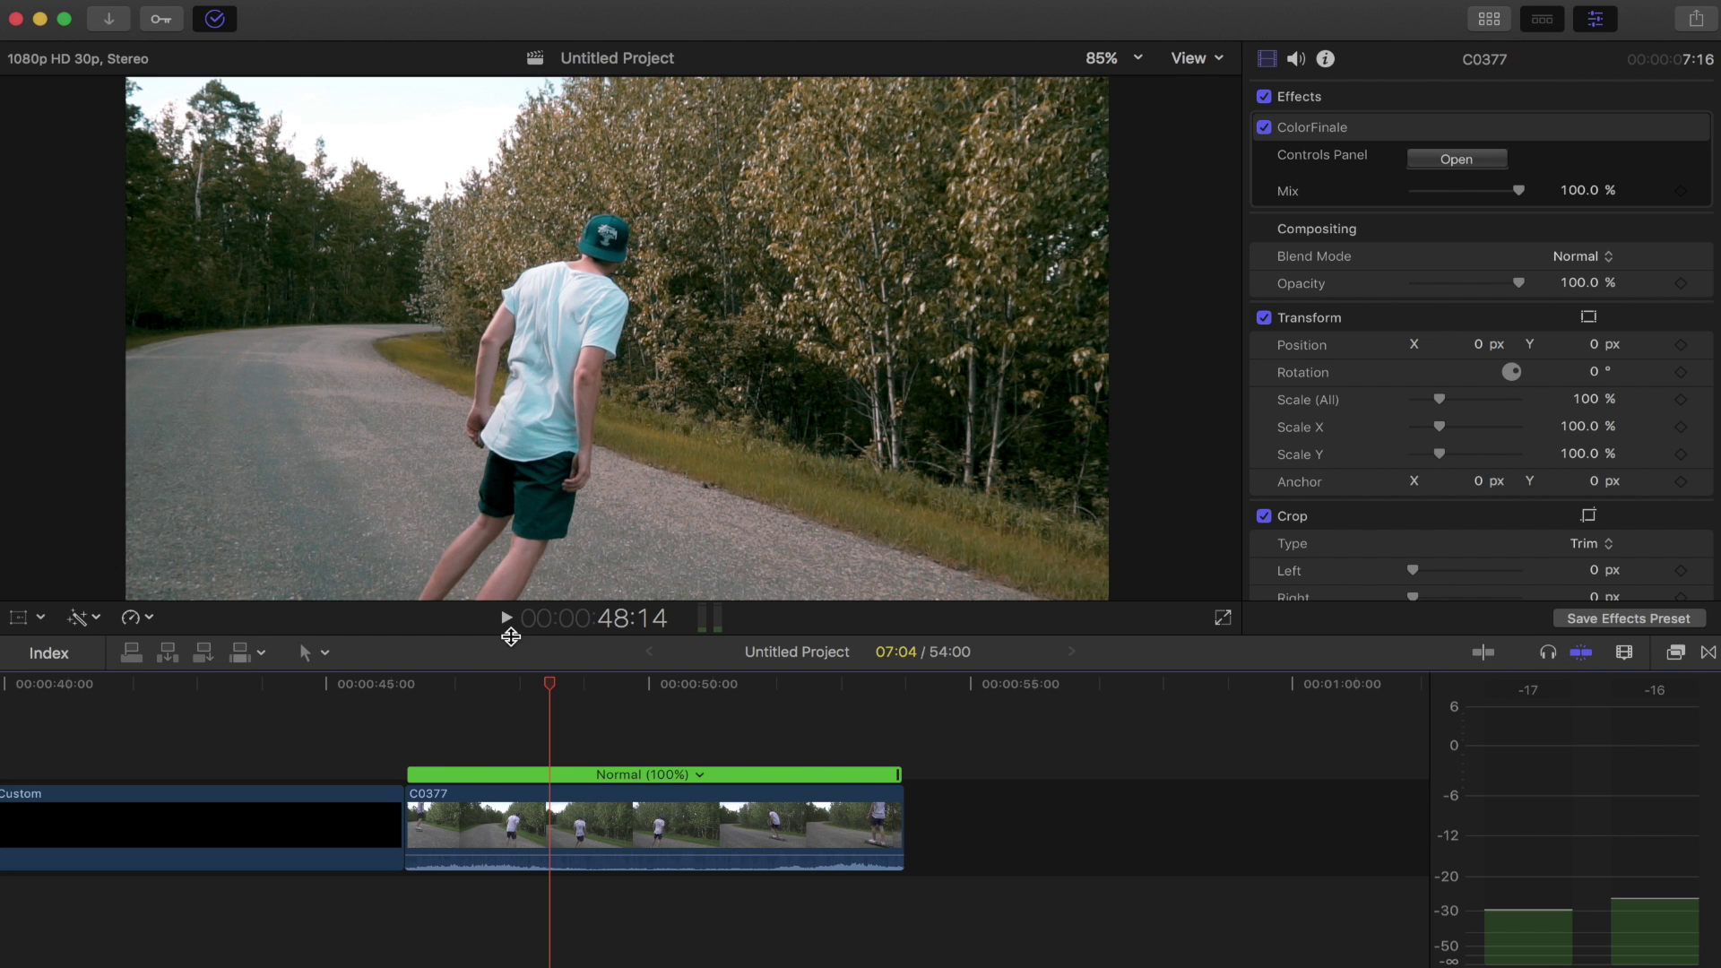
click(546, 683)
mouse_move(545, 684)
mouse_down()
mouse_move(491, 689)
mouse_move(544, 698)
mouse_up()
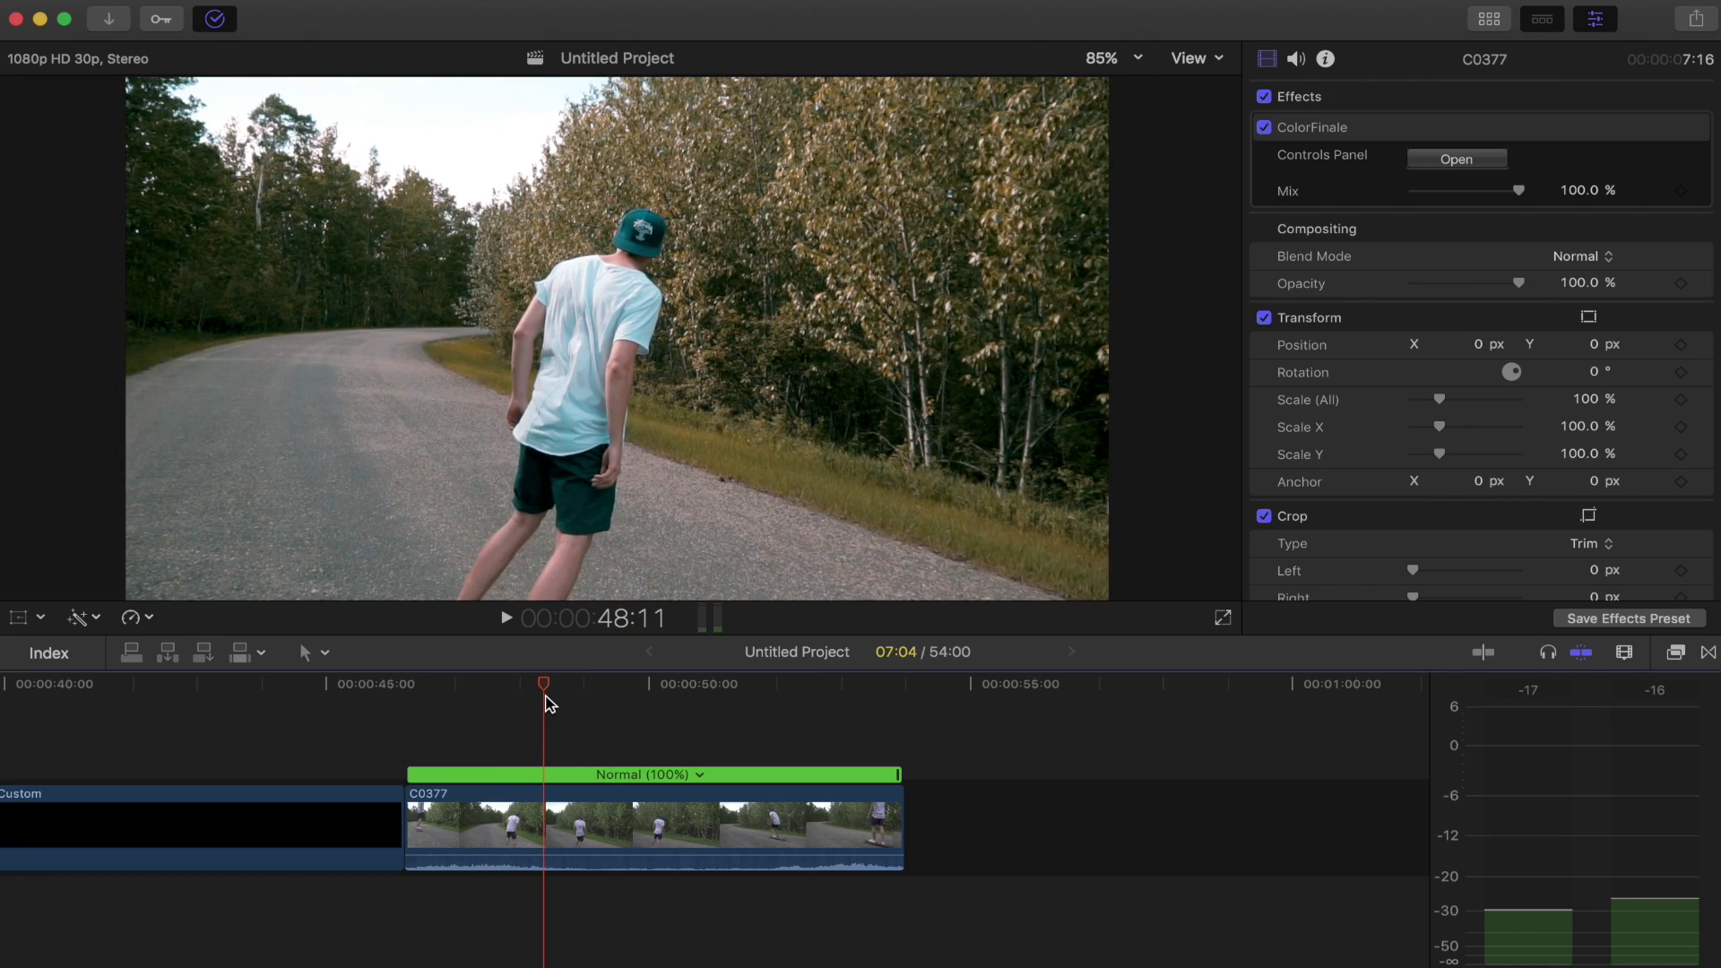
- Blade C0377 at the 48:11 playhead, after undoing an accidental speed-section split
click(545, 836)
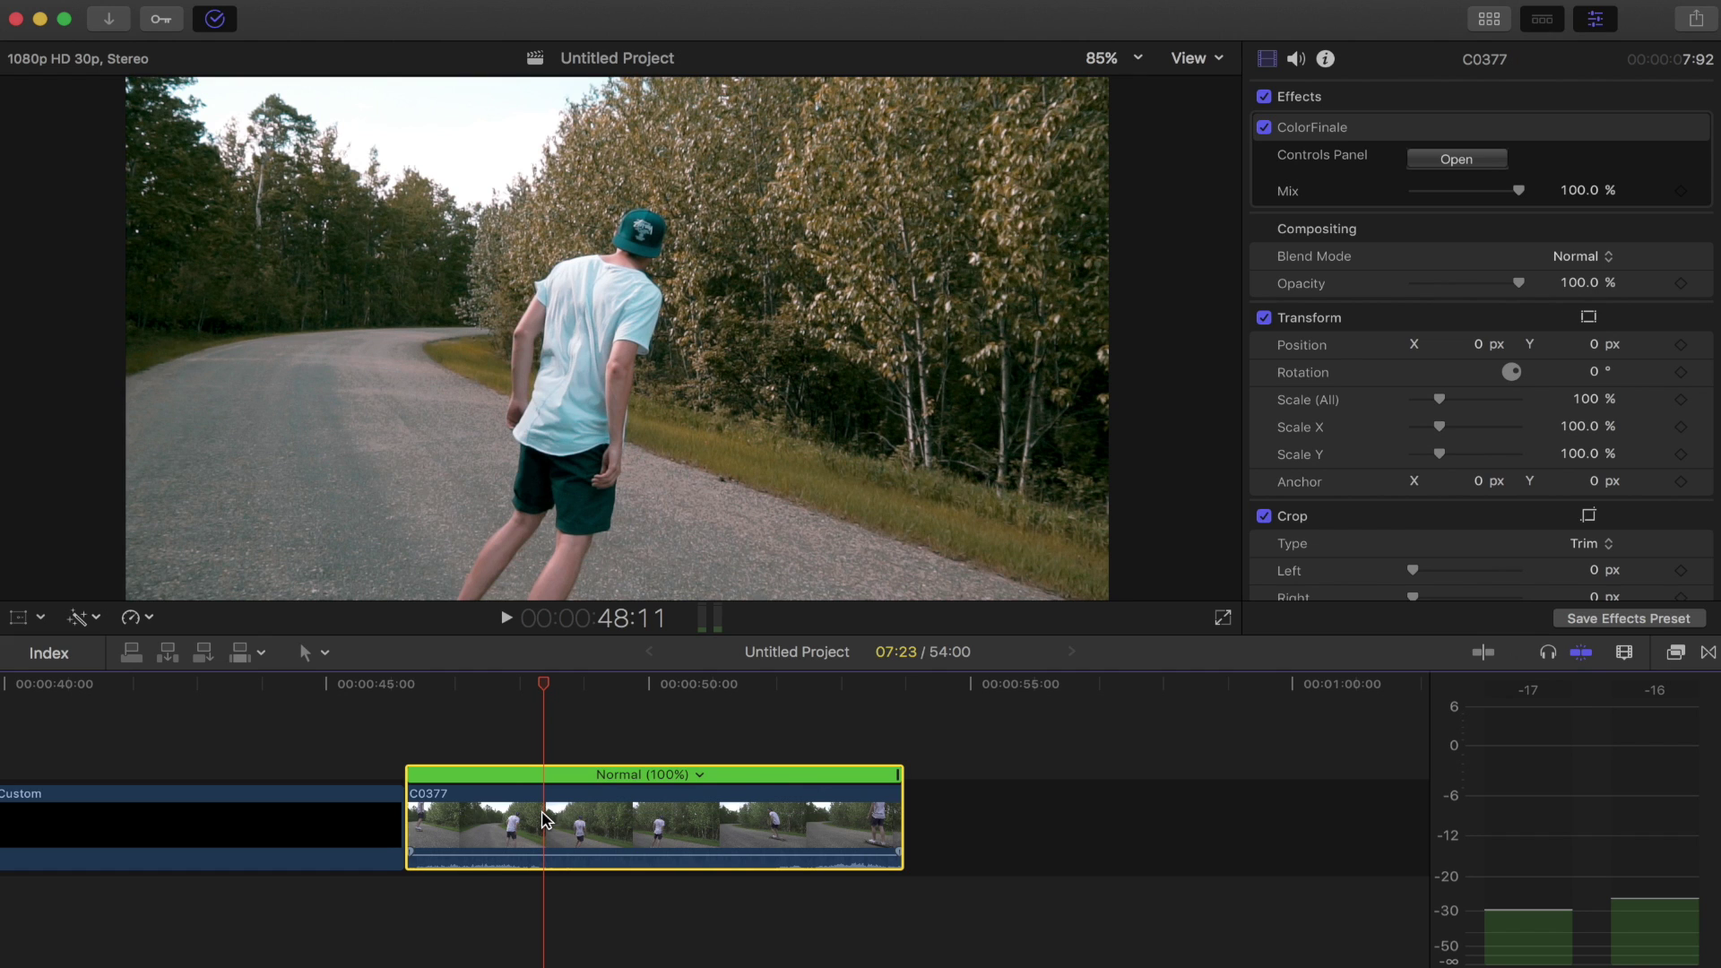
key(super+b)
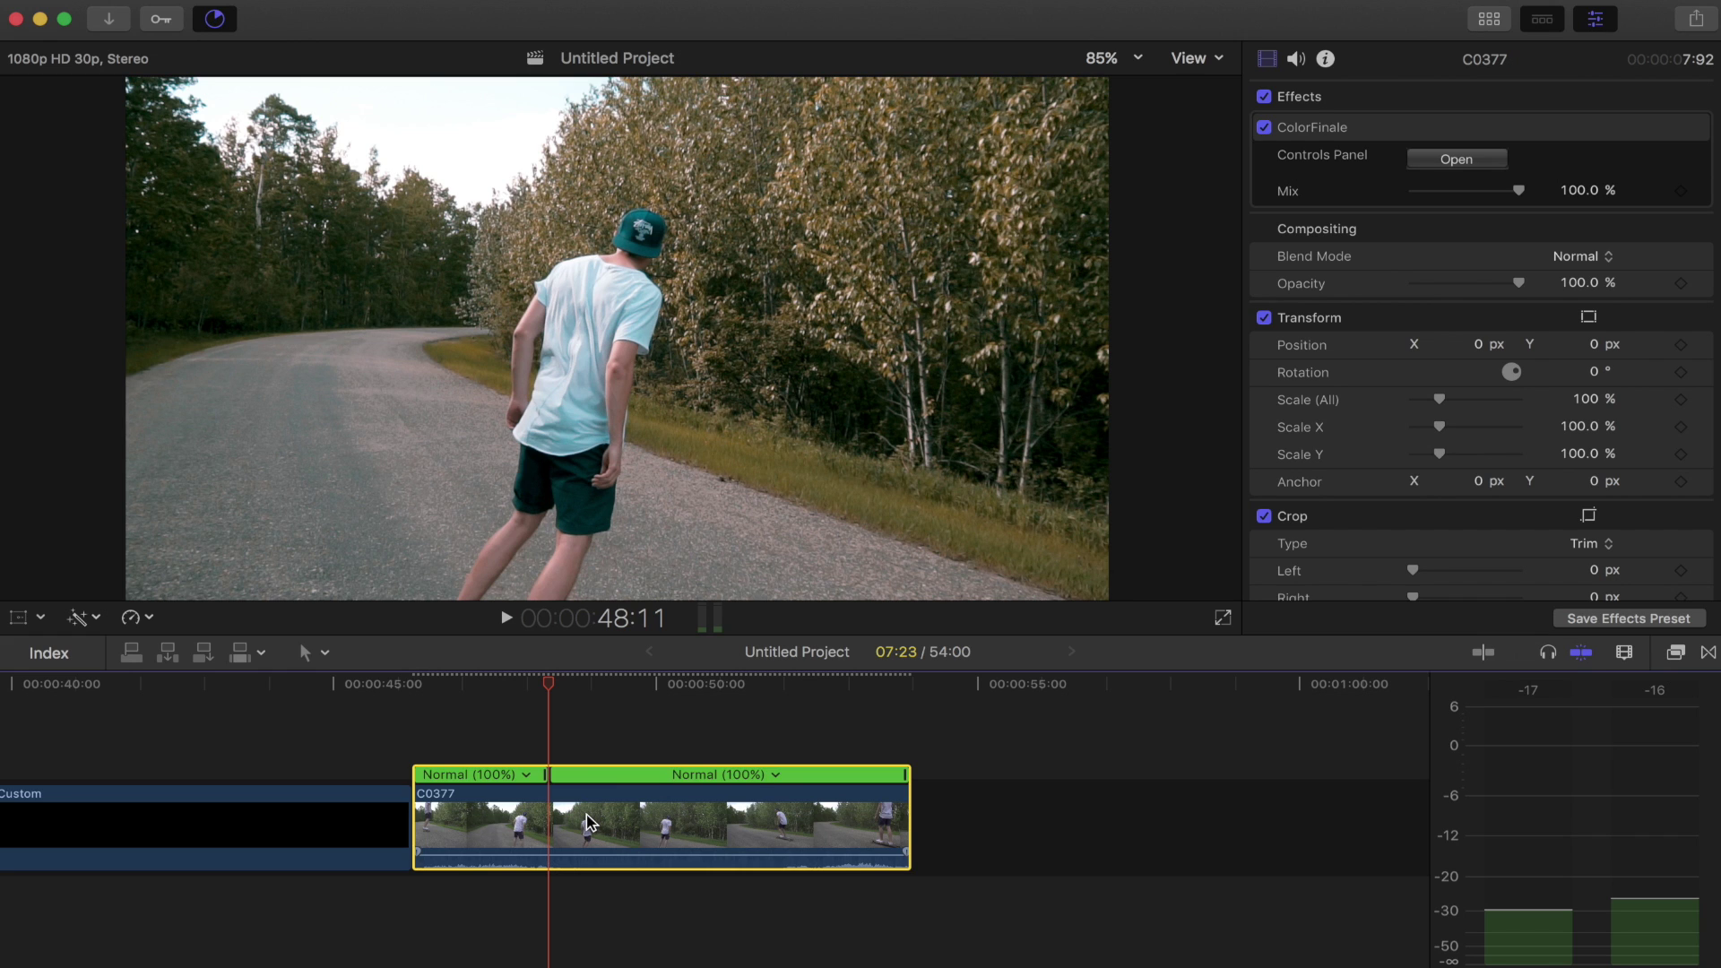
key(super+z)
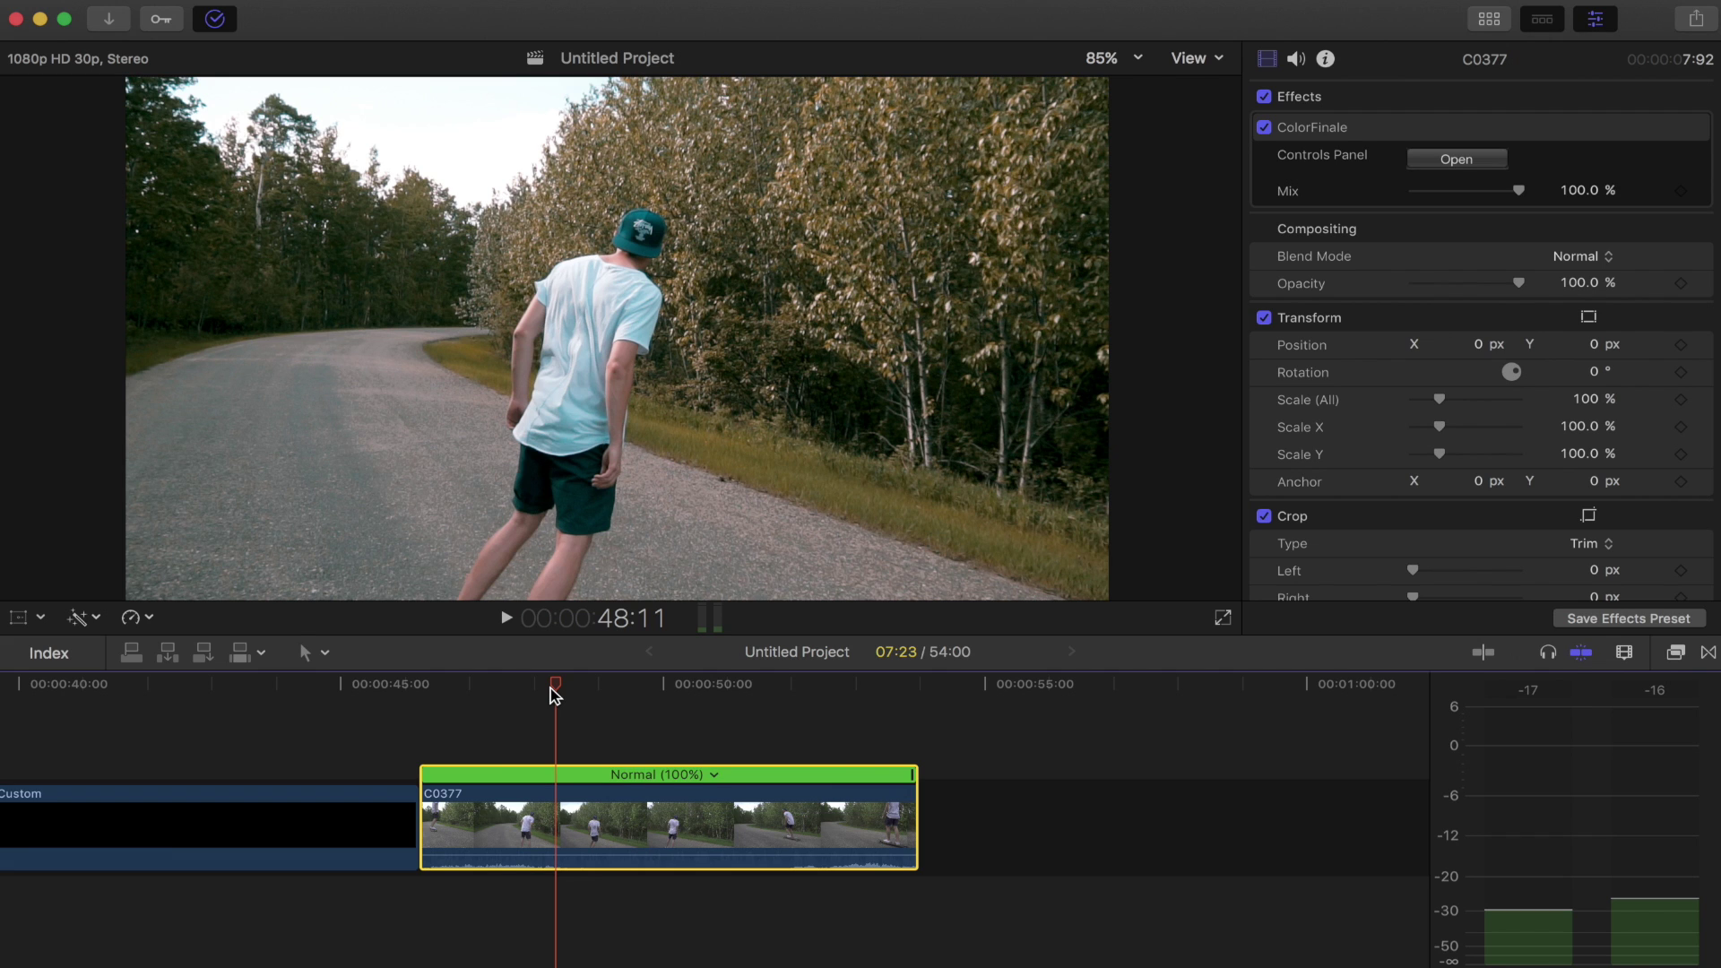
key(super+b)
click(632, 816)
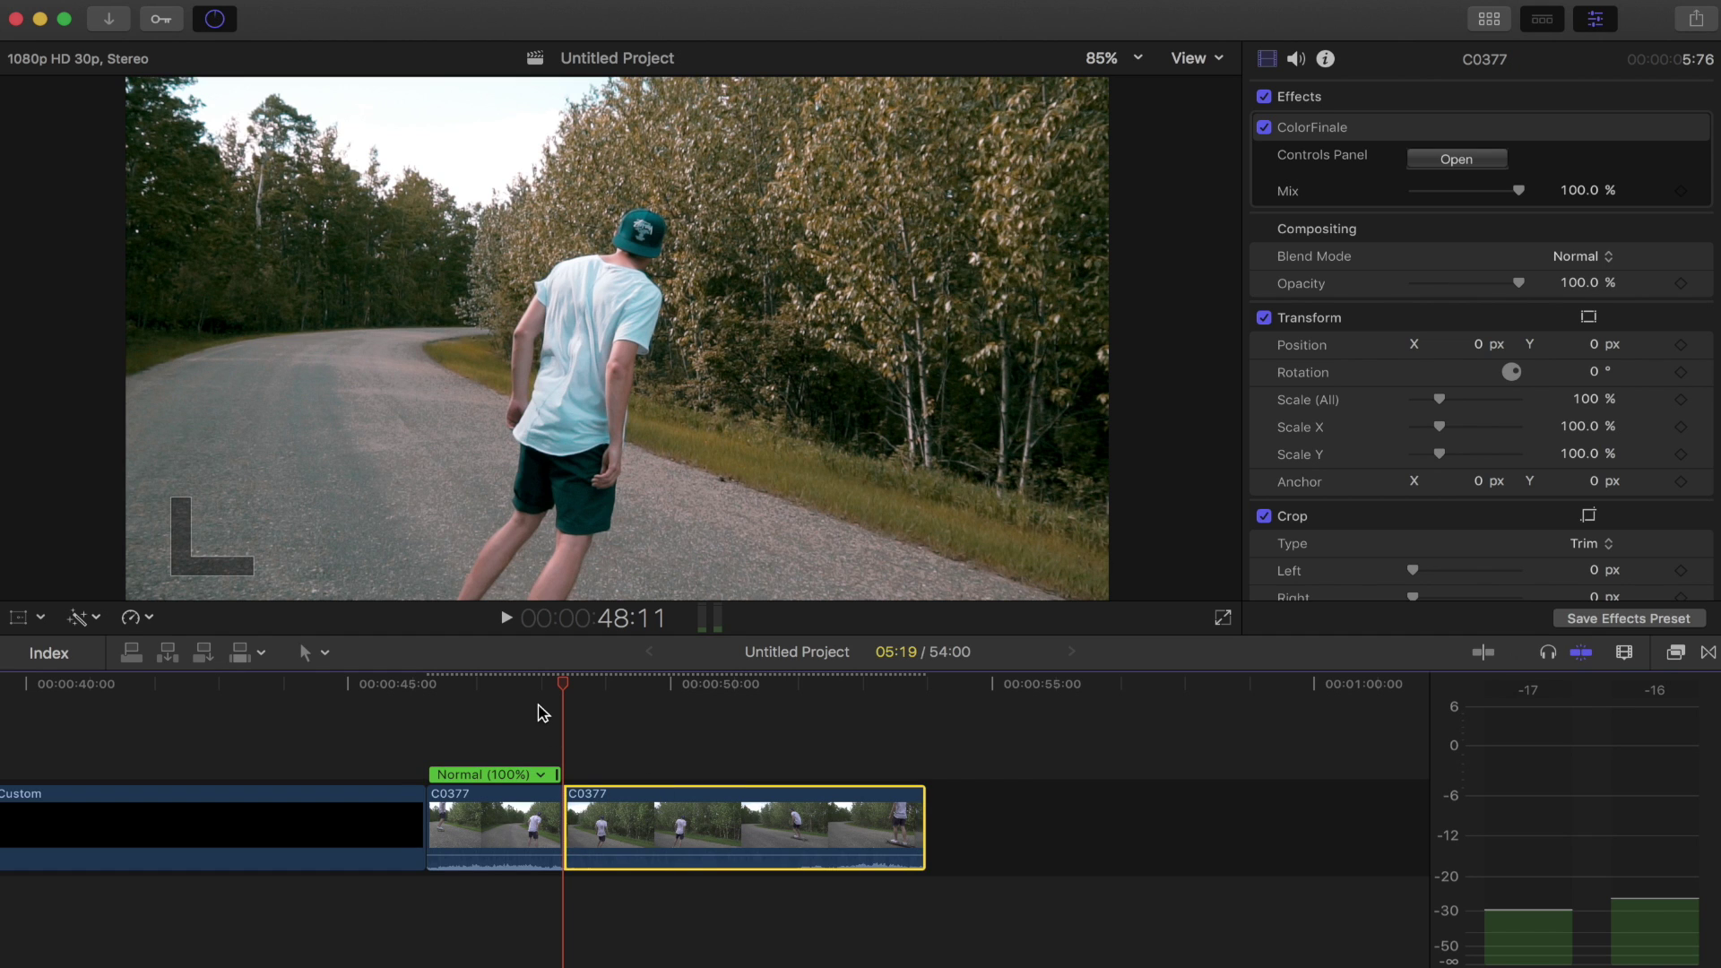
- Zoom the timeline in twice and set the playhead to 48:17 on the second C0377 piece
key(super+equal)
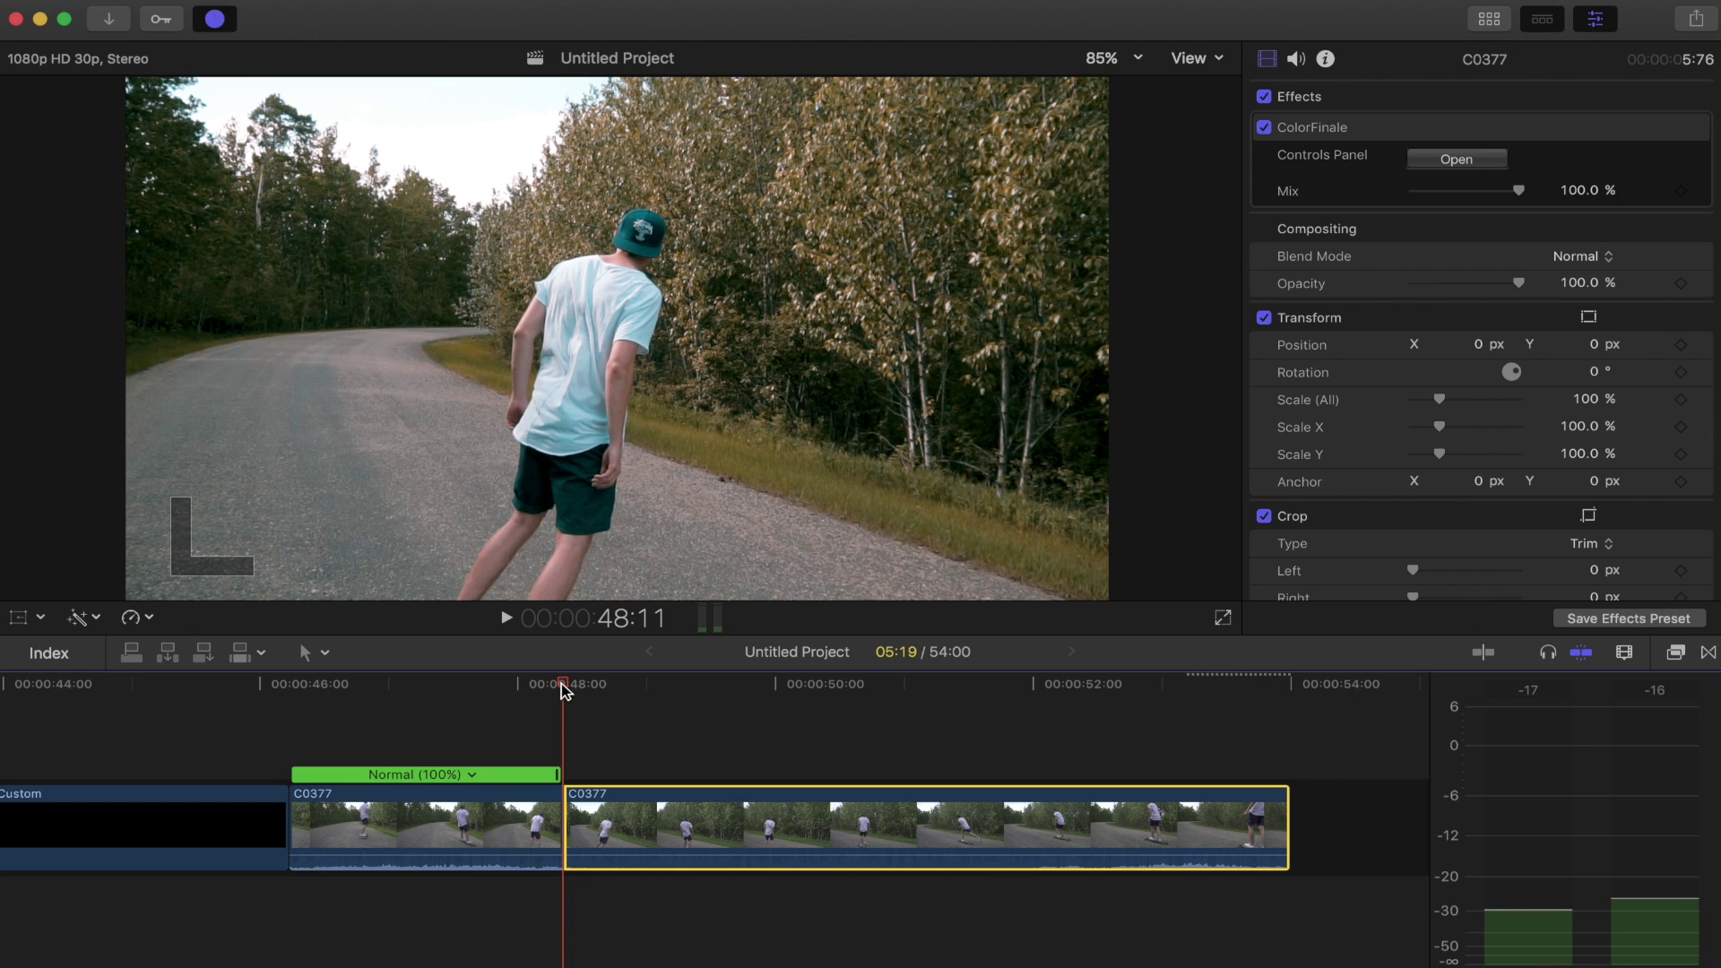
drag(563, 687, 615, 692)
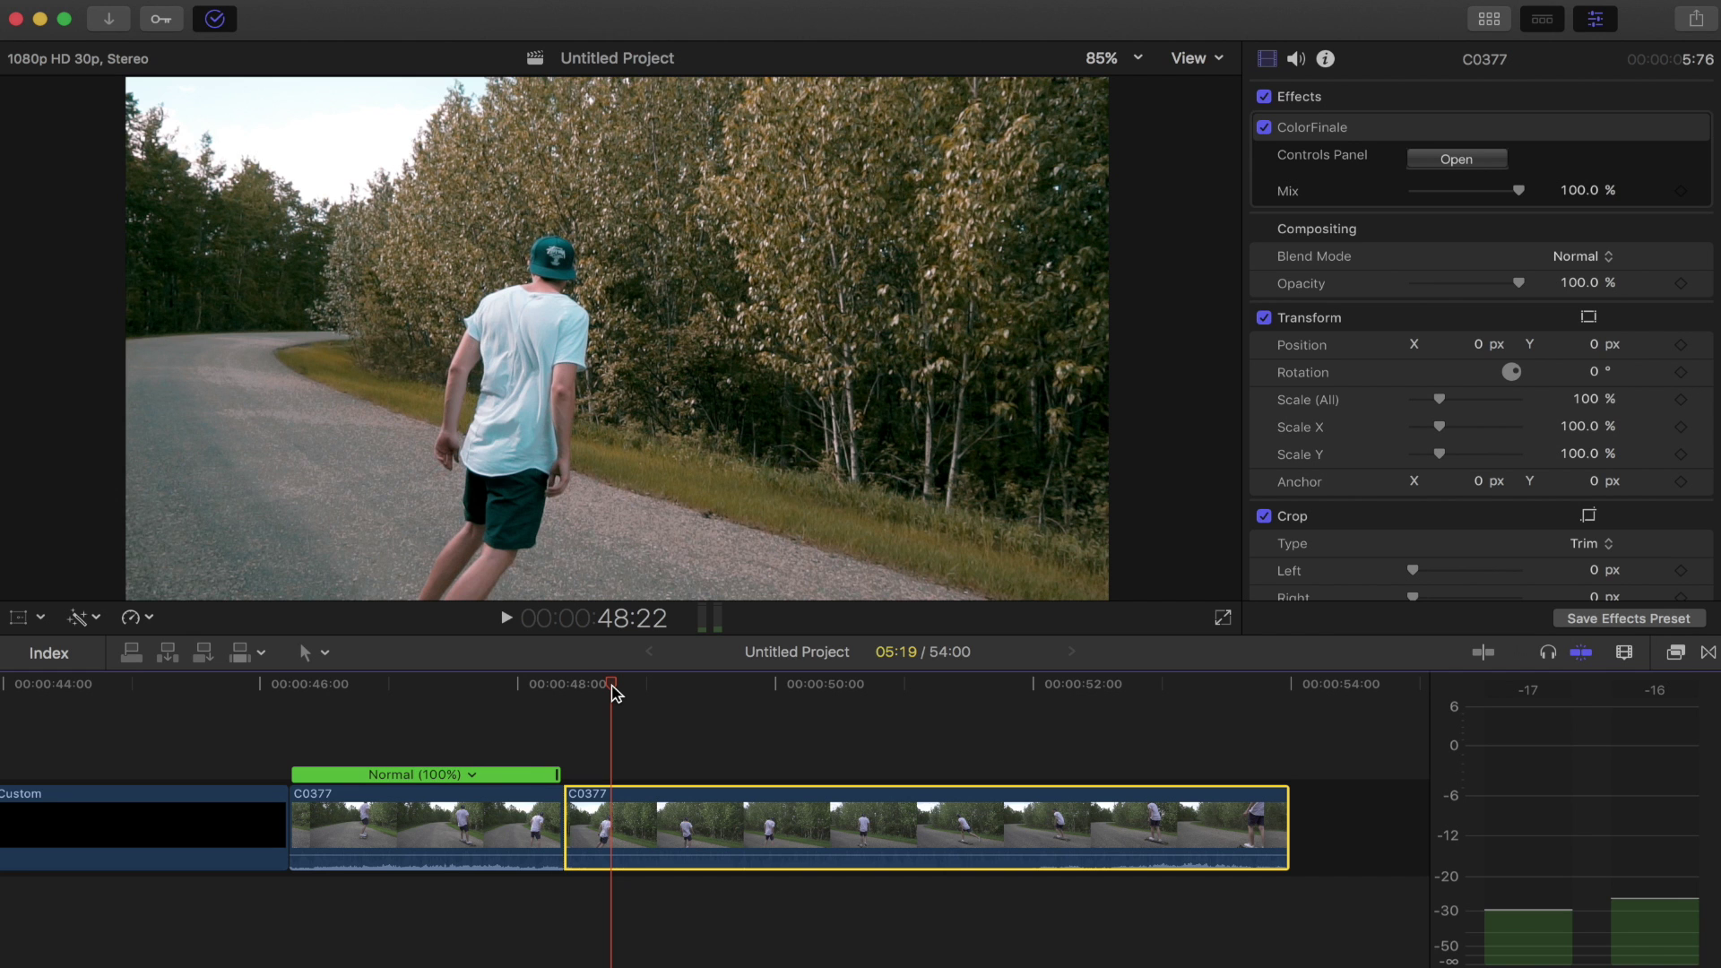
drag(613, 692, 590, 695)
key(super+equal)
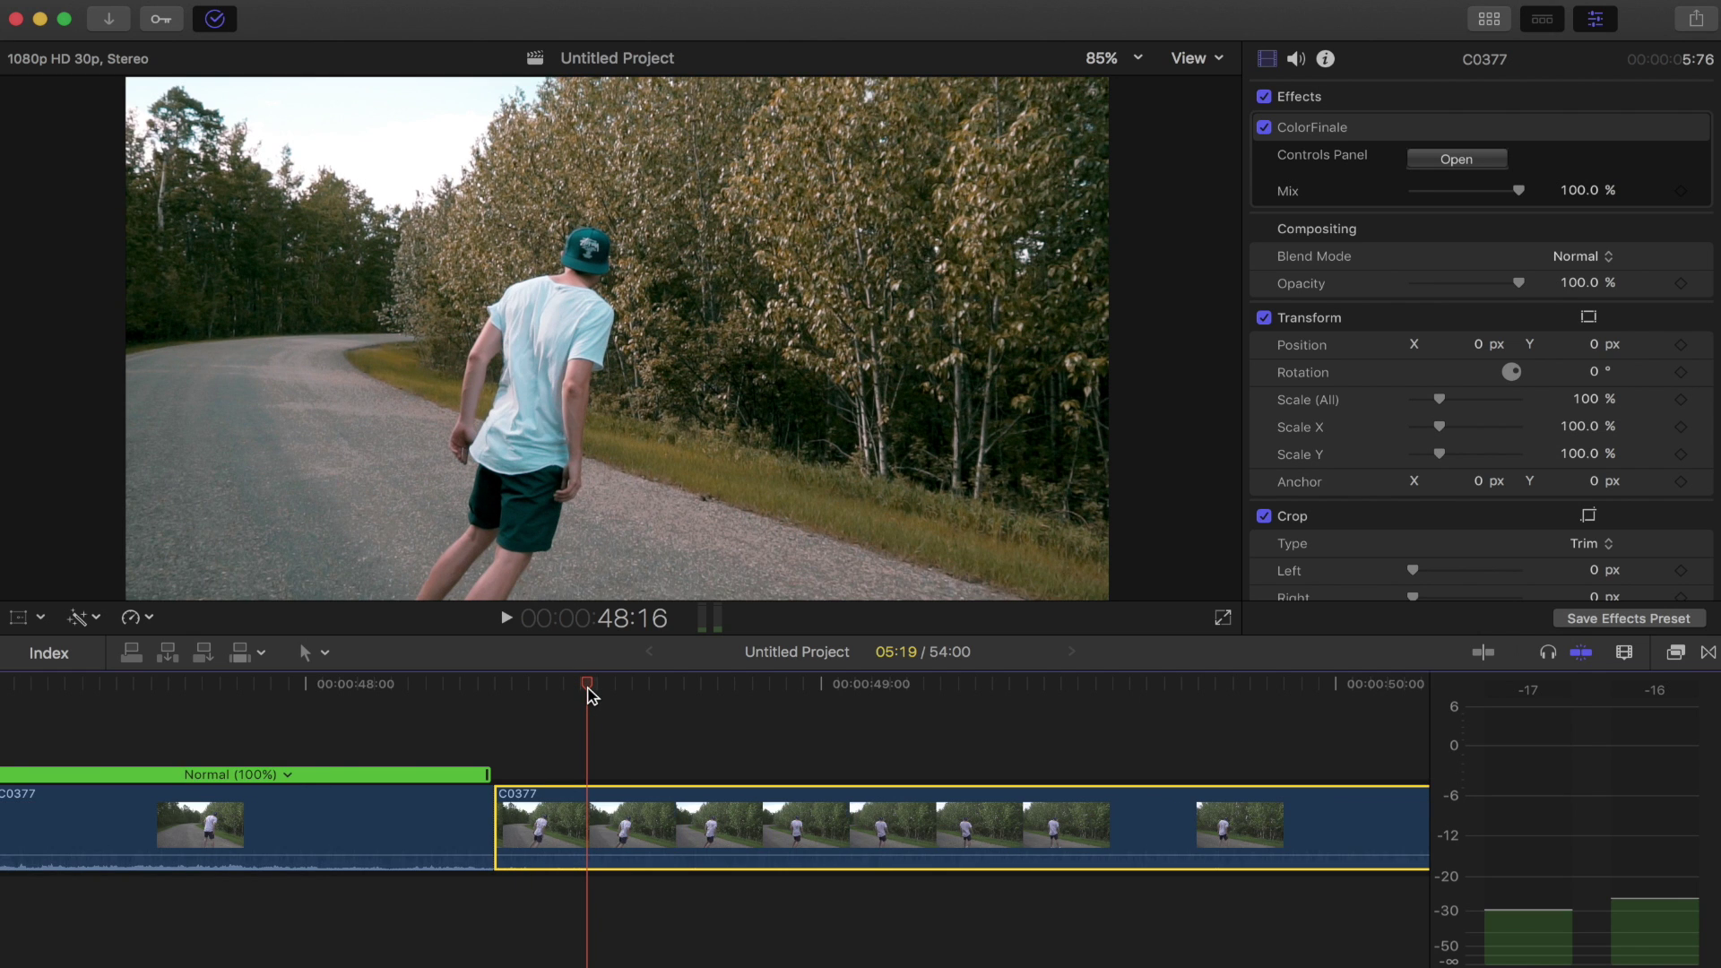
drag(588, 695, 605, 695)
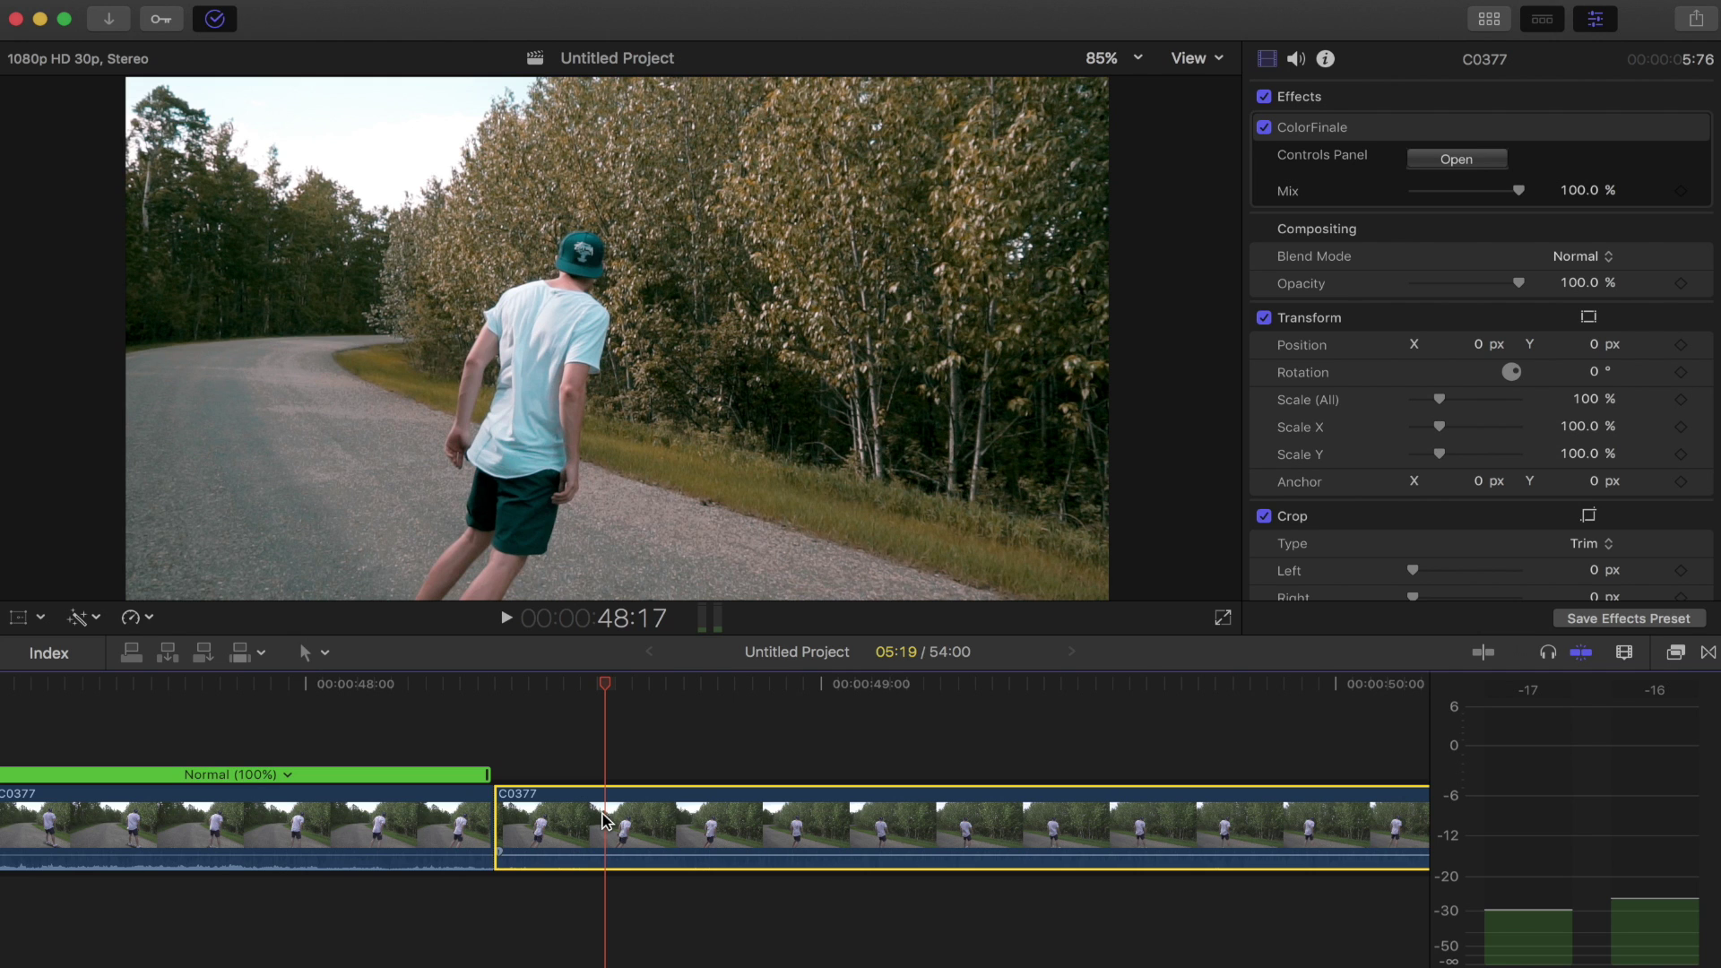
- Cut at 48:17 and give the 48:11–48:17 section a custom 10% speed rate
key(super+b)
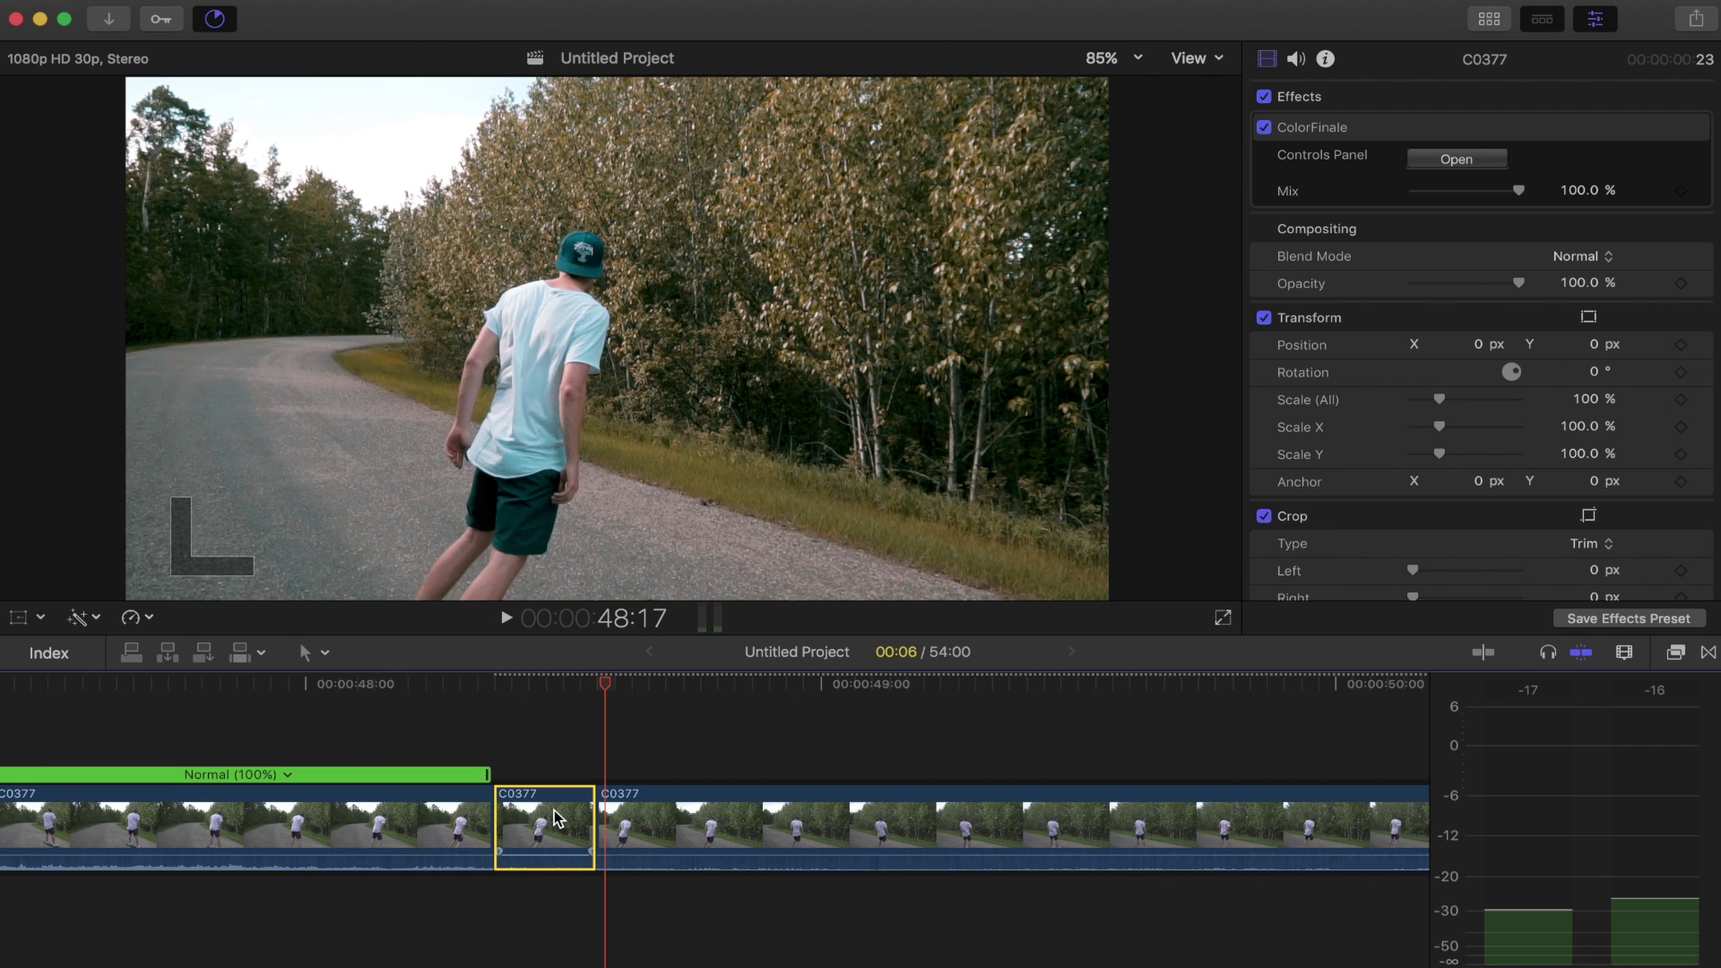
key(super+r)
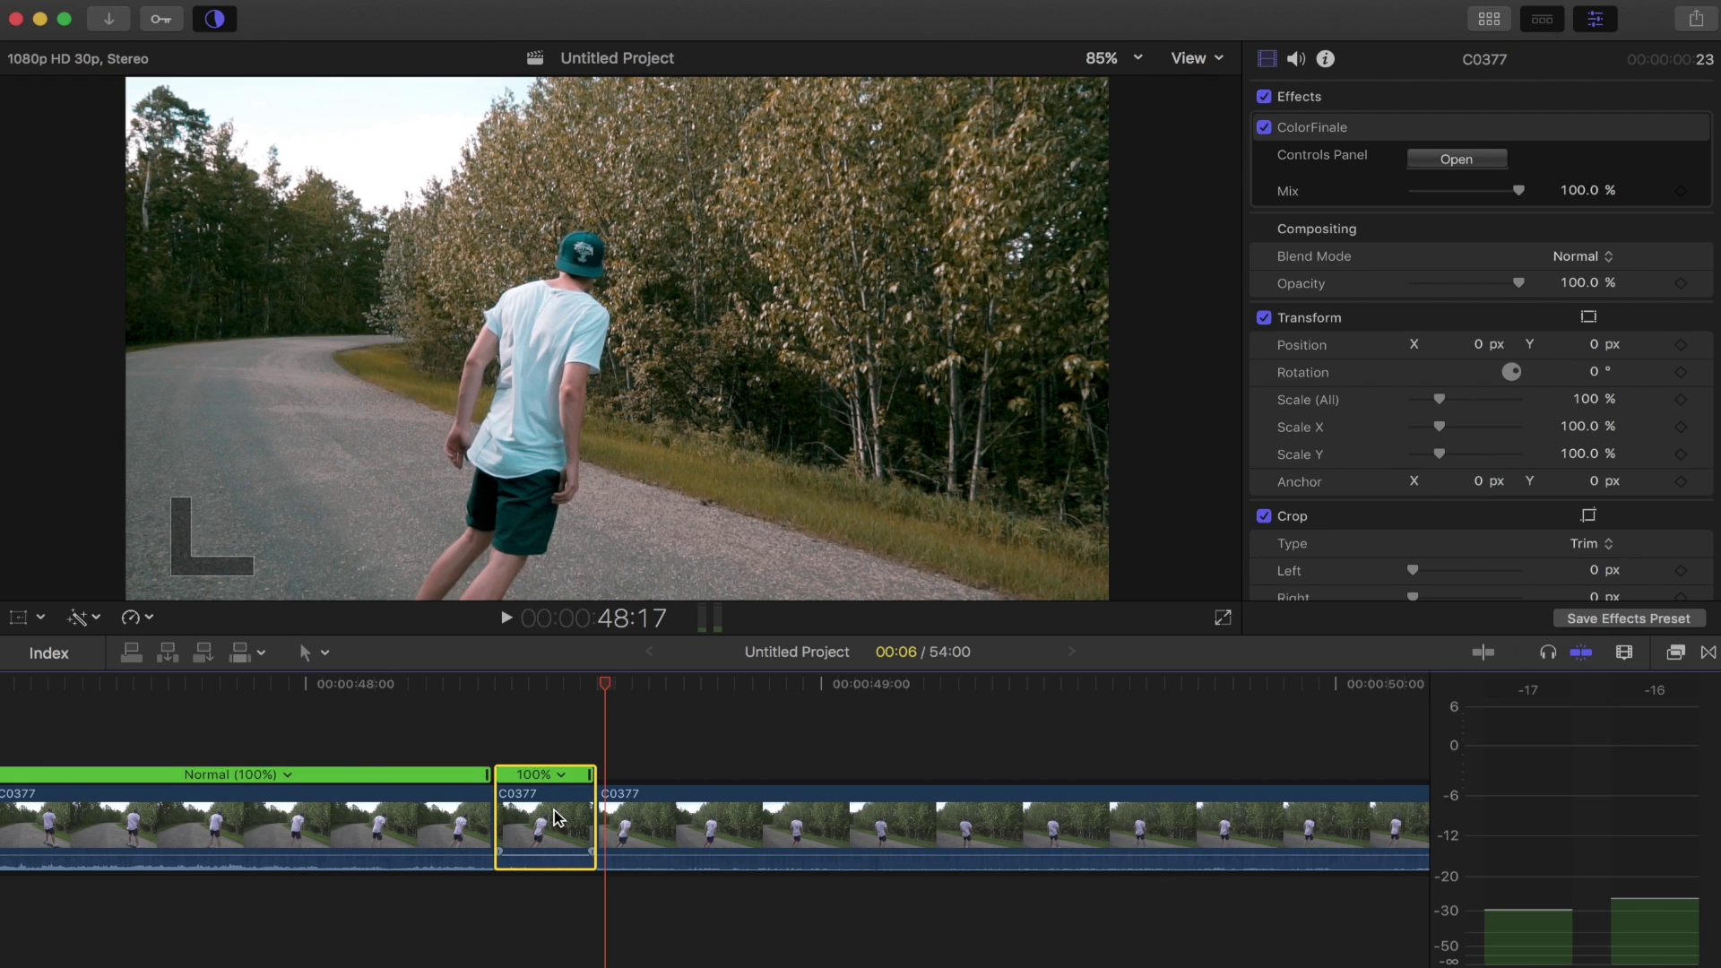
click(561, 774)
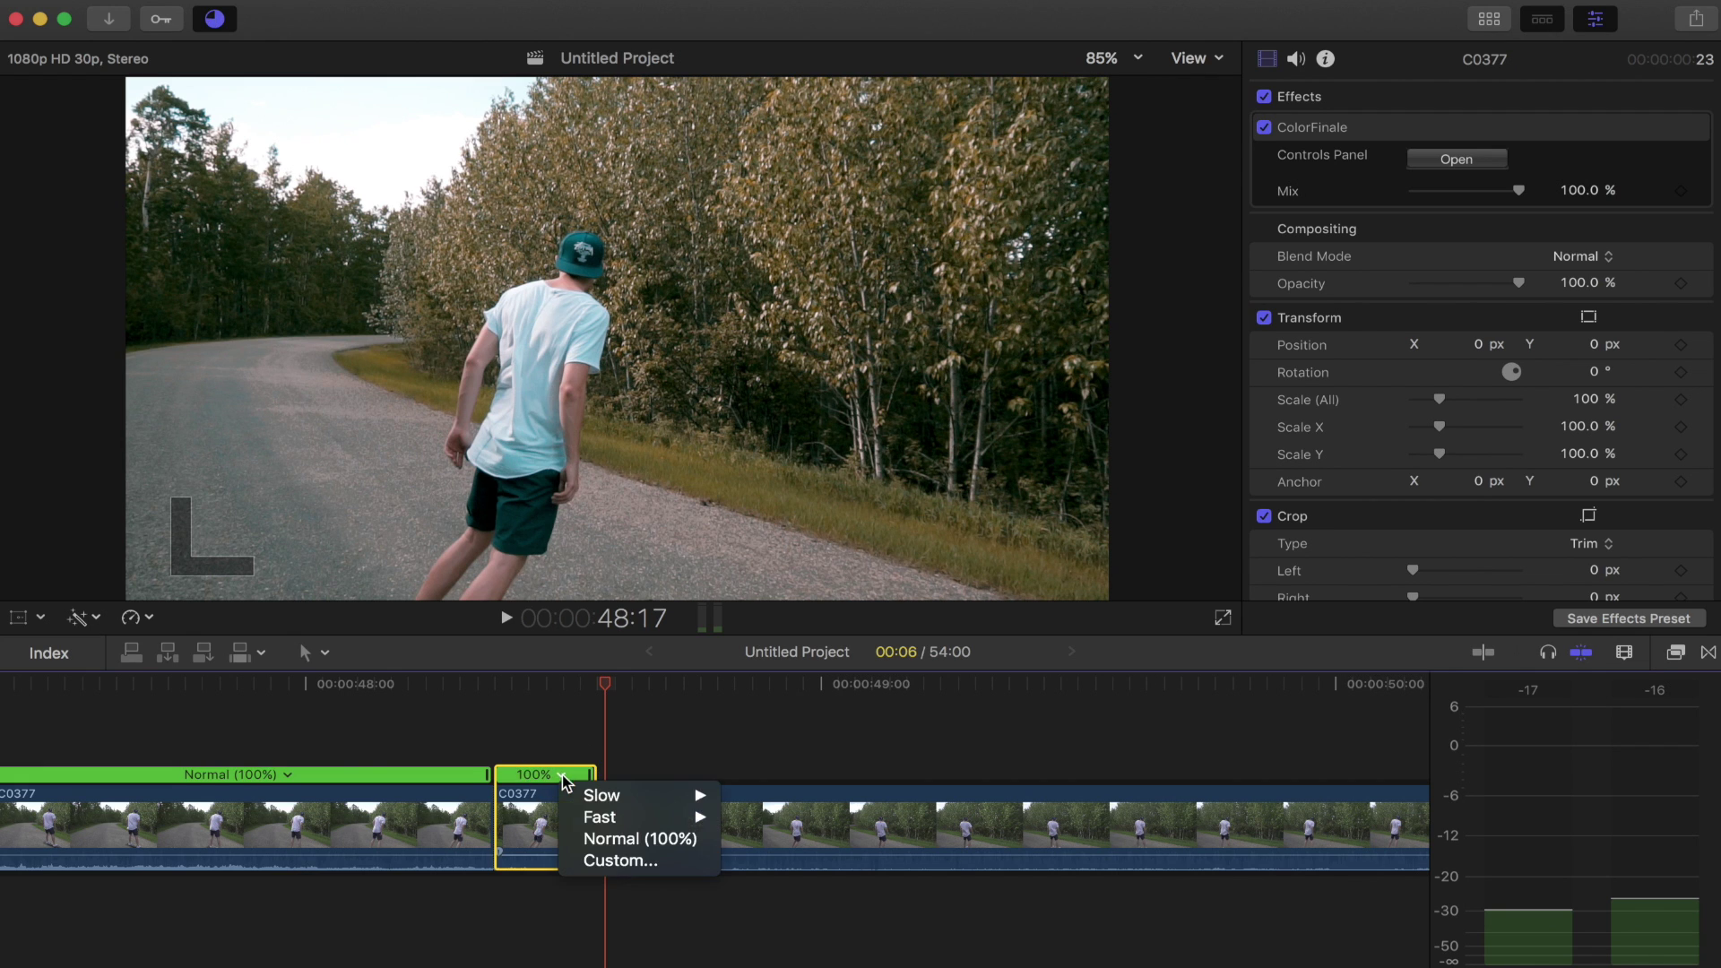
click(600, 861)
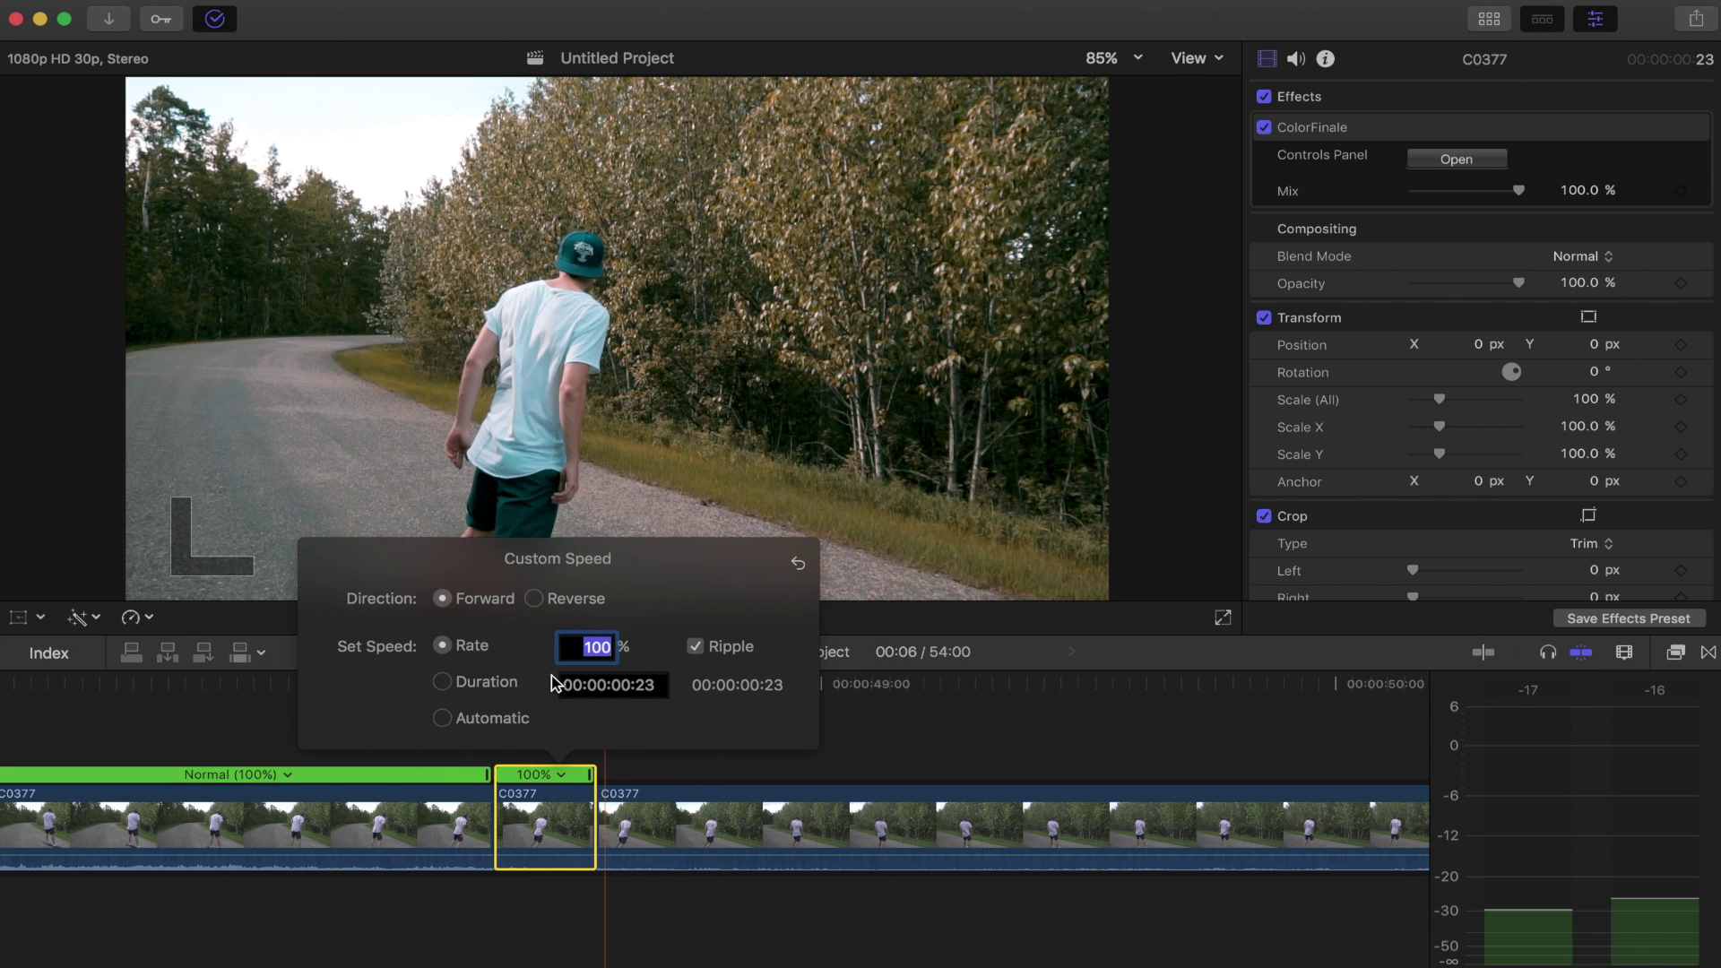
text(10)
key(Return)
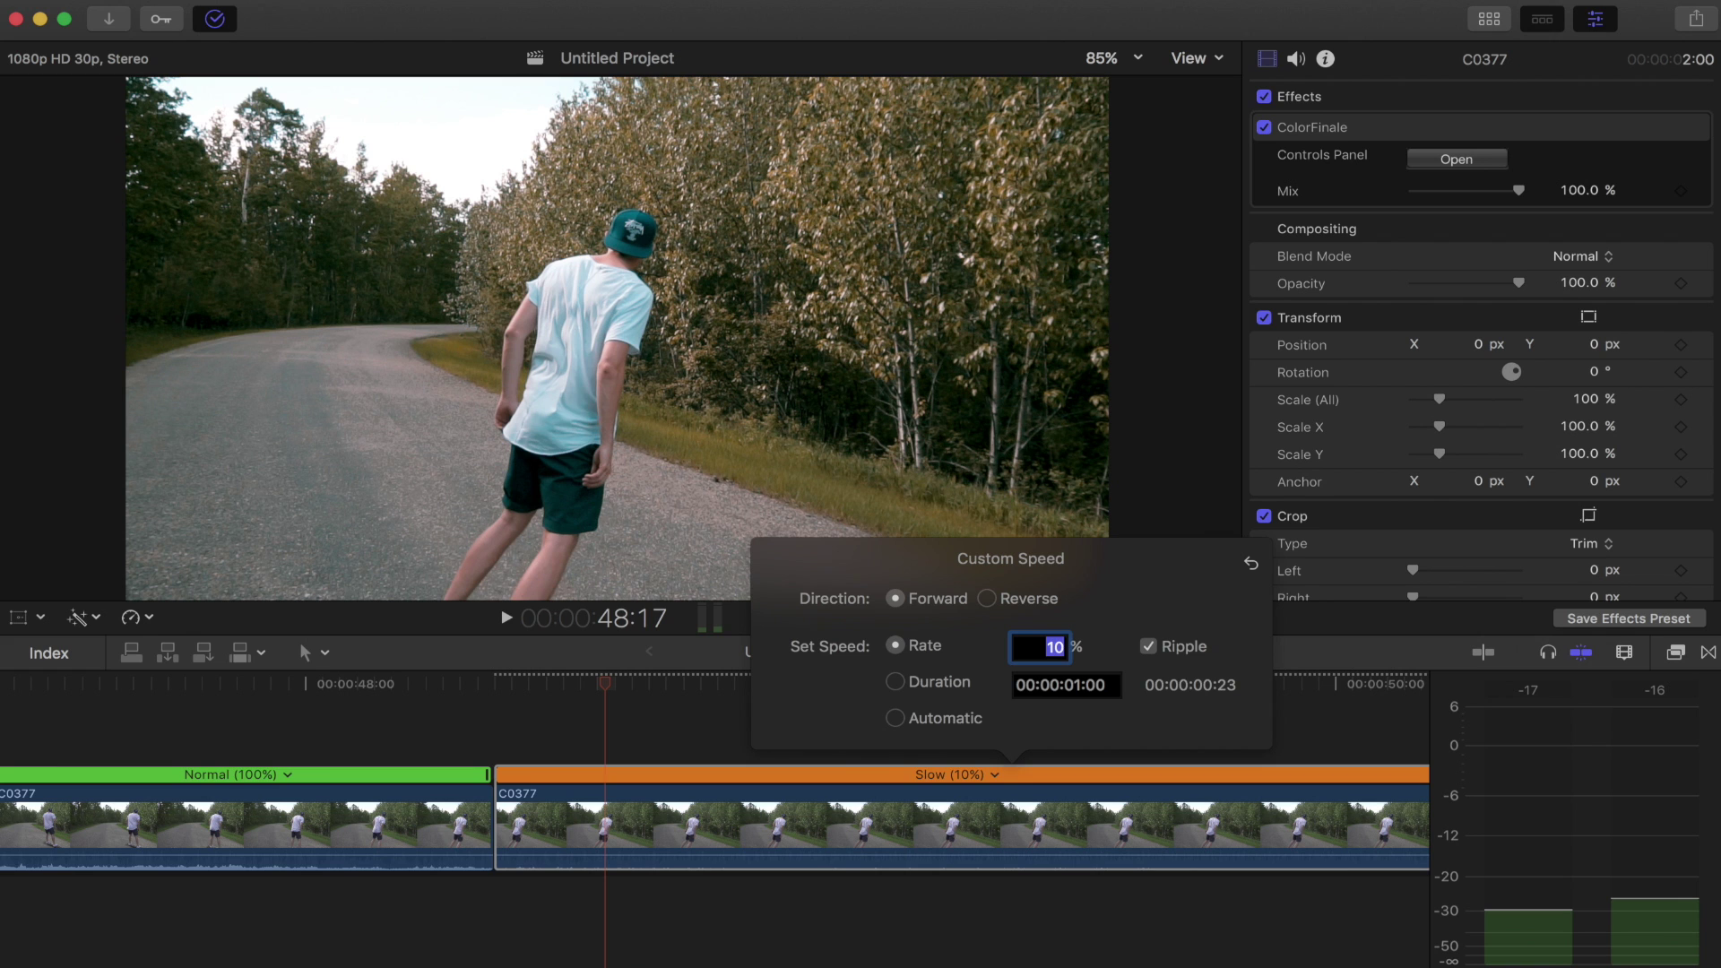
click(576, 710)
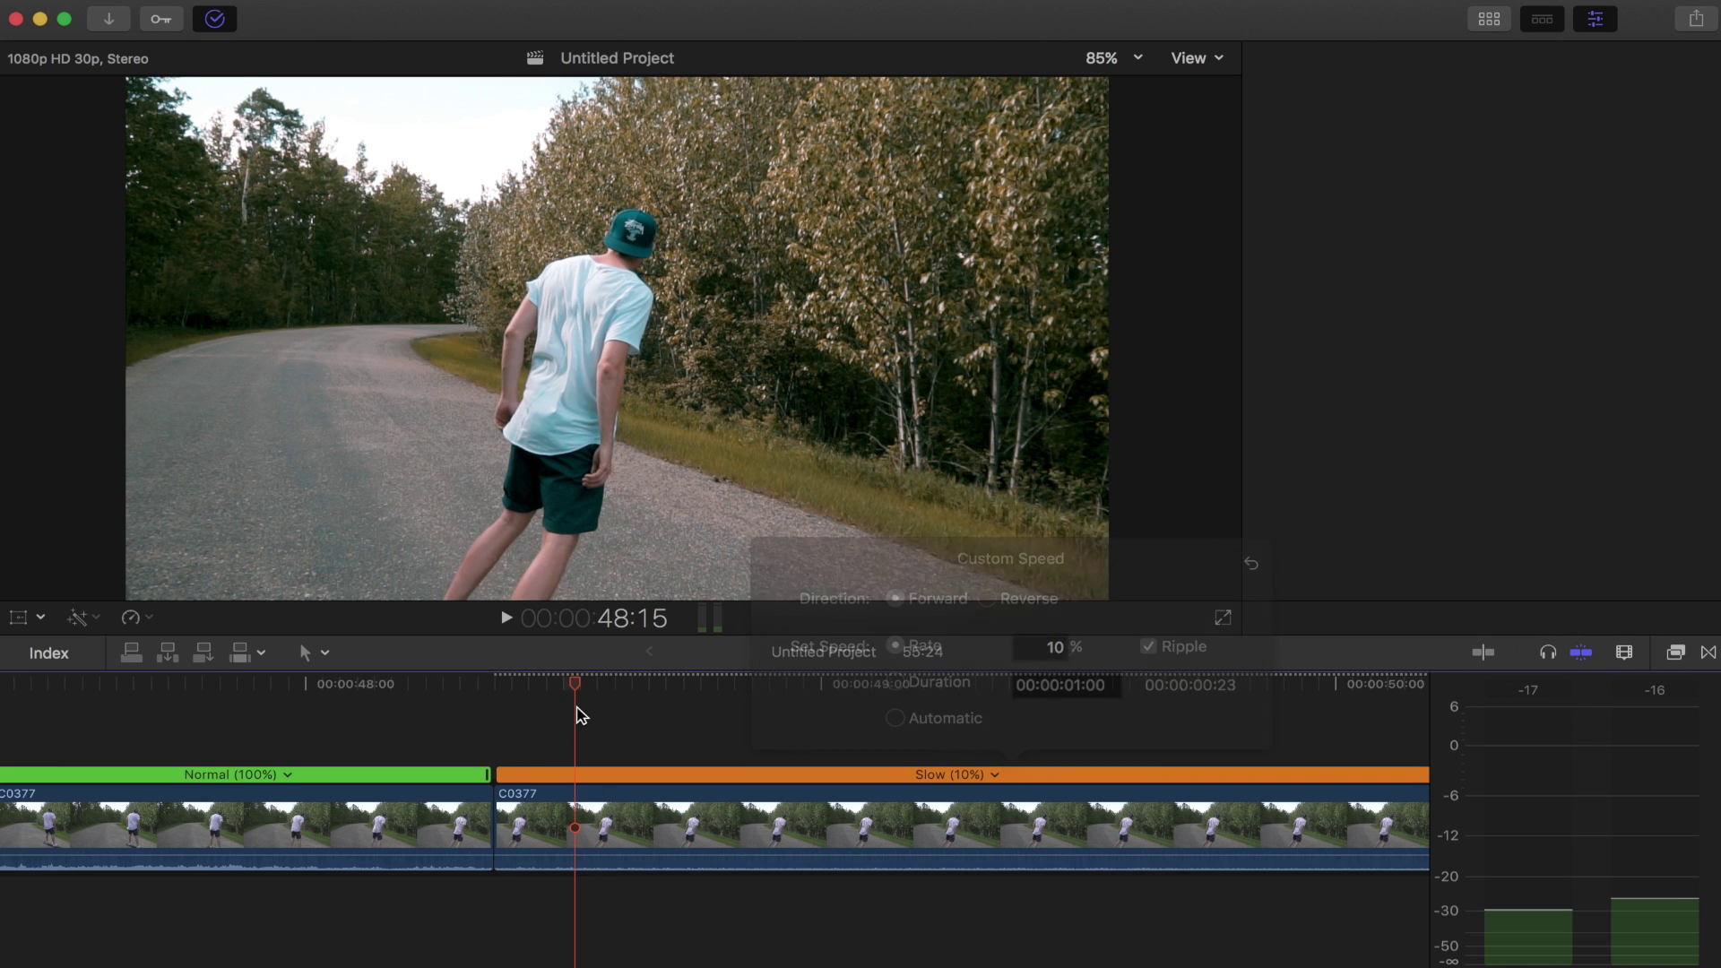
scroll(578, 715, right, 3)
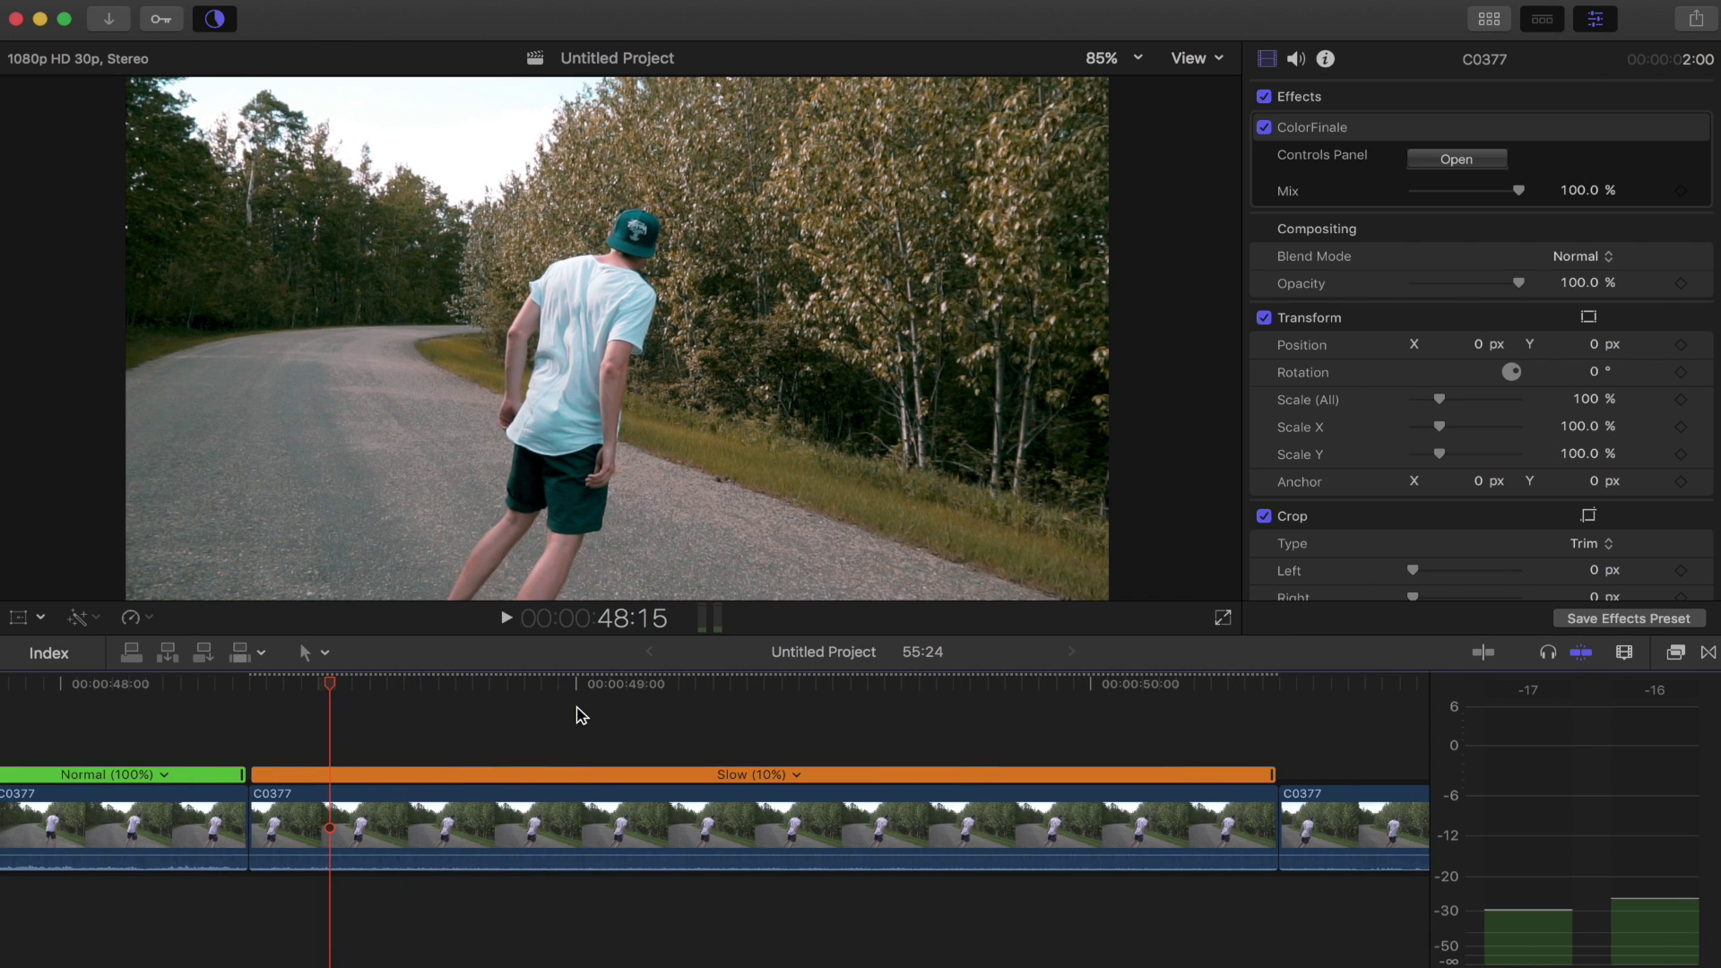
- Play the Slow (10%) section from 48:11, stop, and return the playhead near its start
click(639, 818)
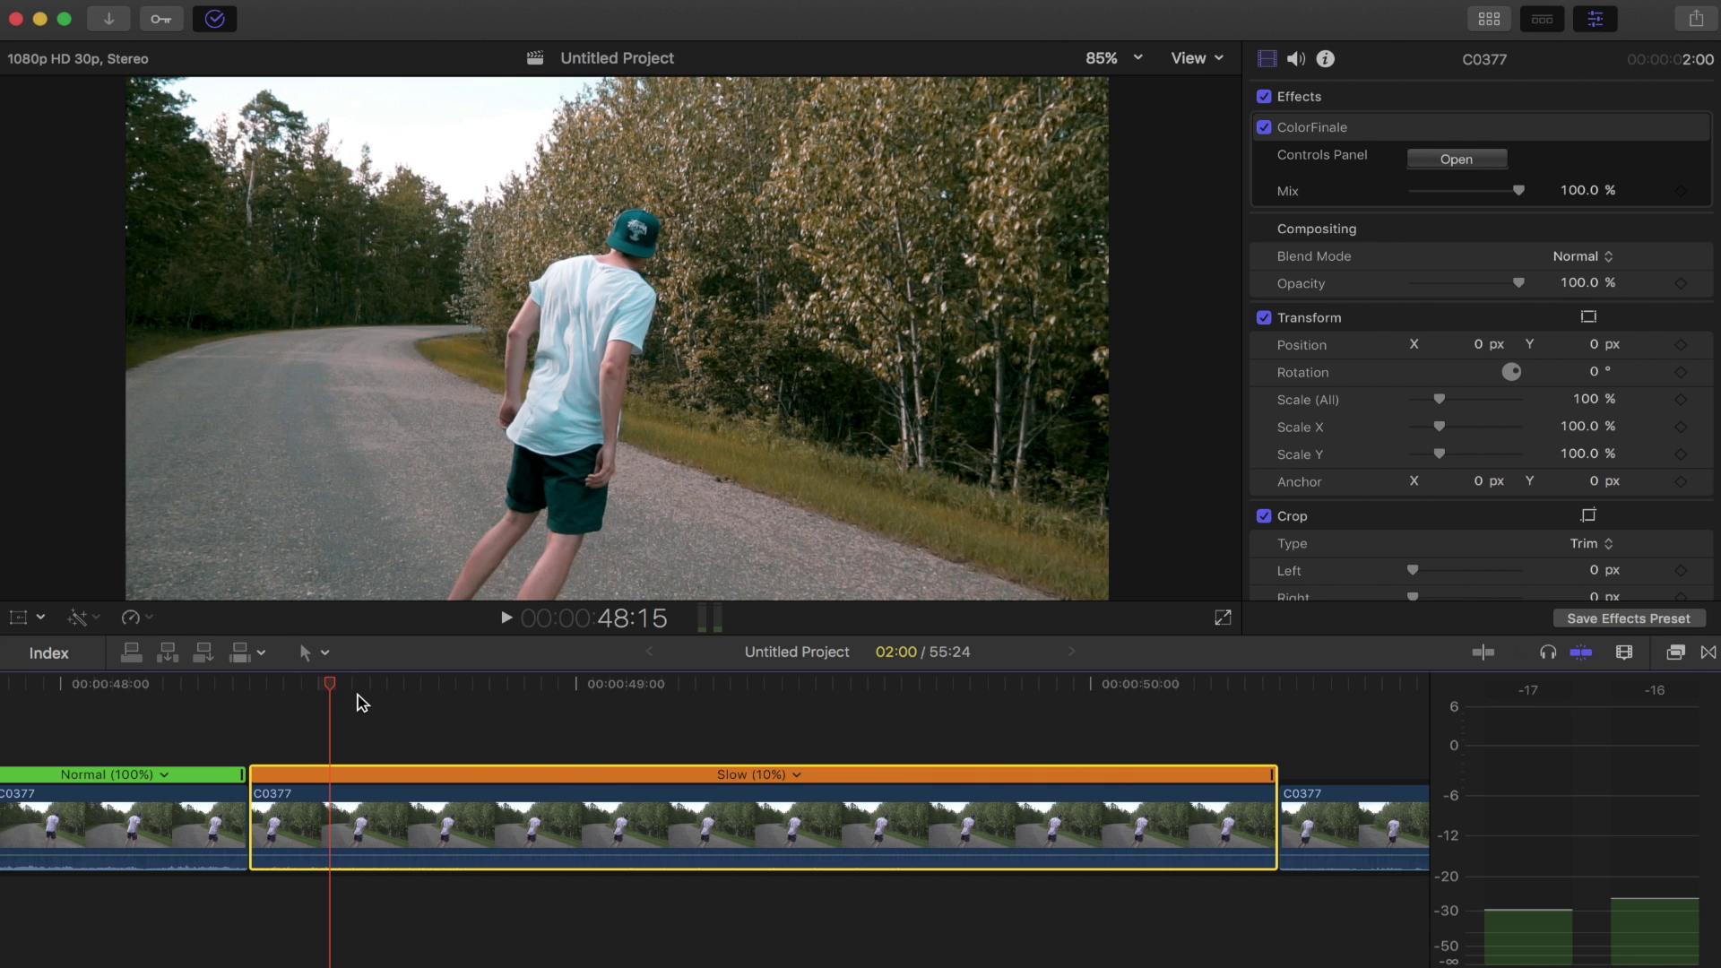
click(331, 685)
drag(332, 684, 253, 683)
key(l)
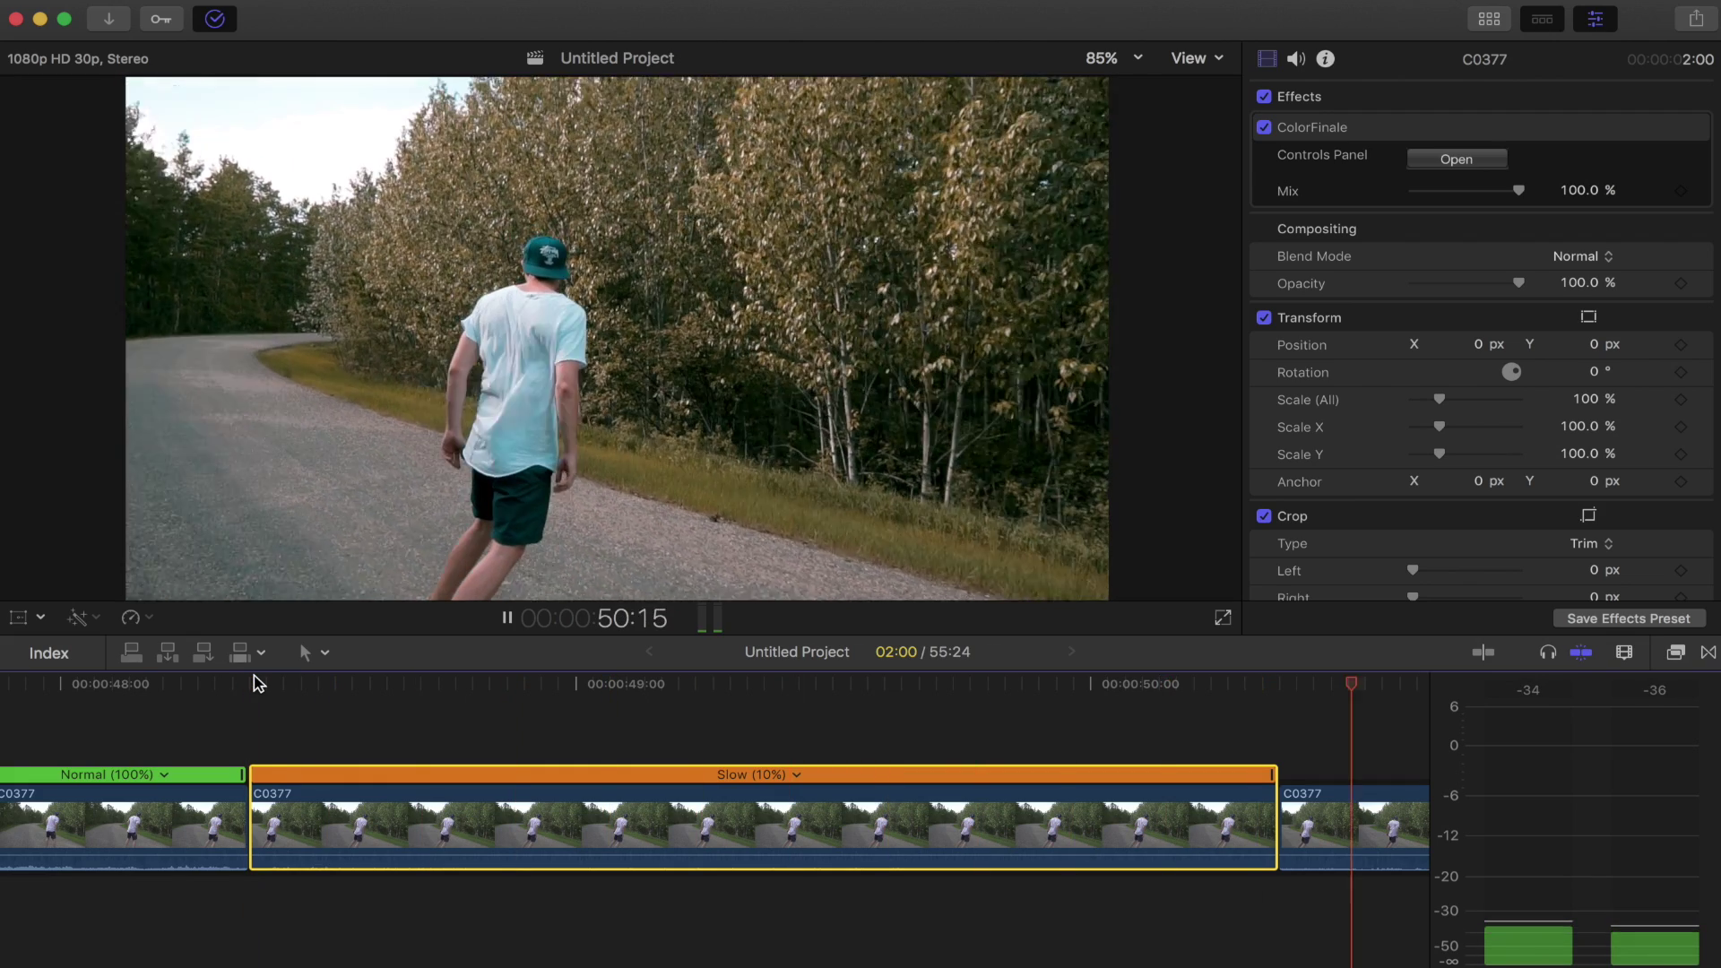
key(k)
scroll(257, 683, left, 5)
scroll(257, 684, left, 3)
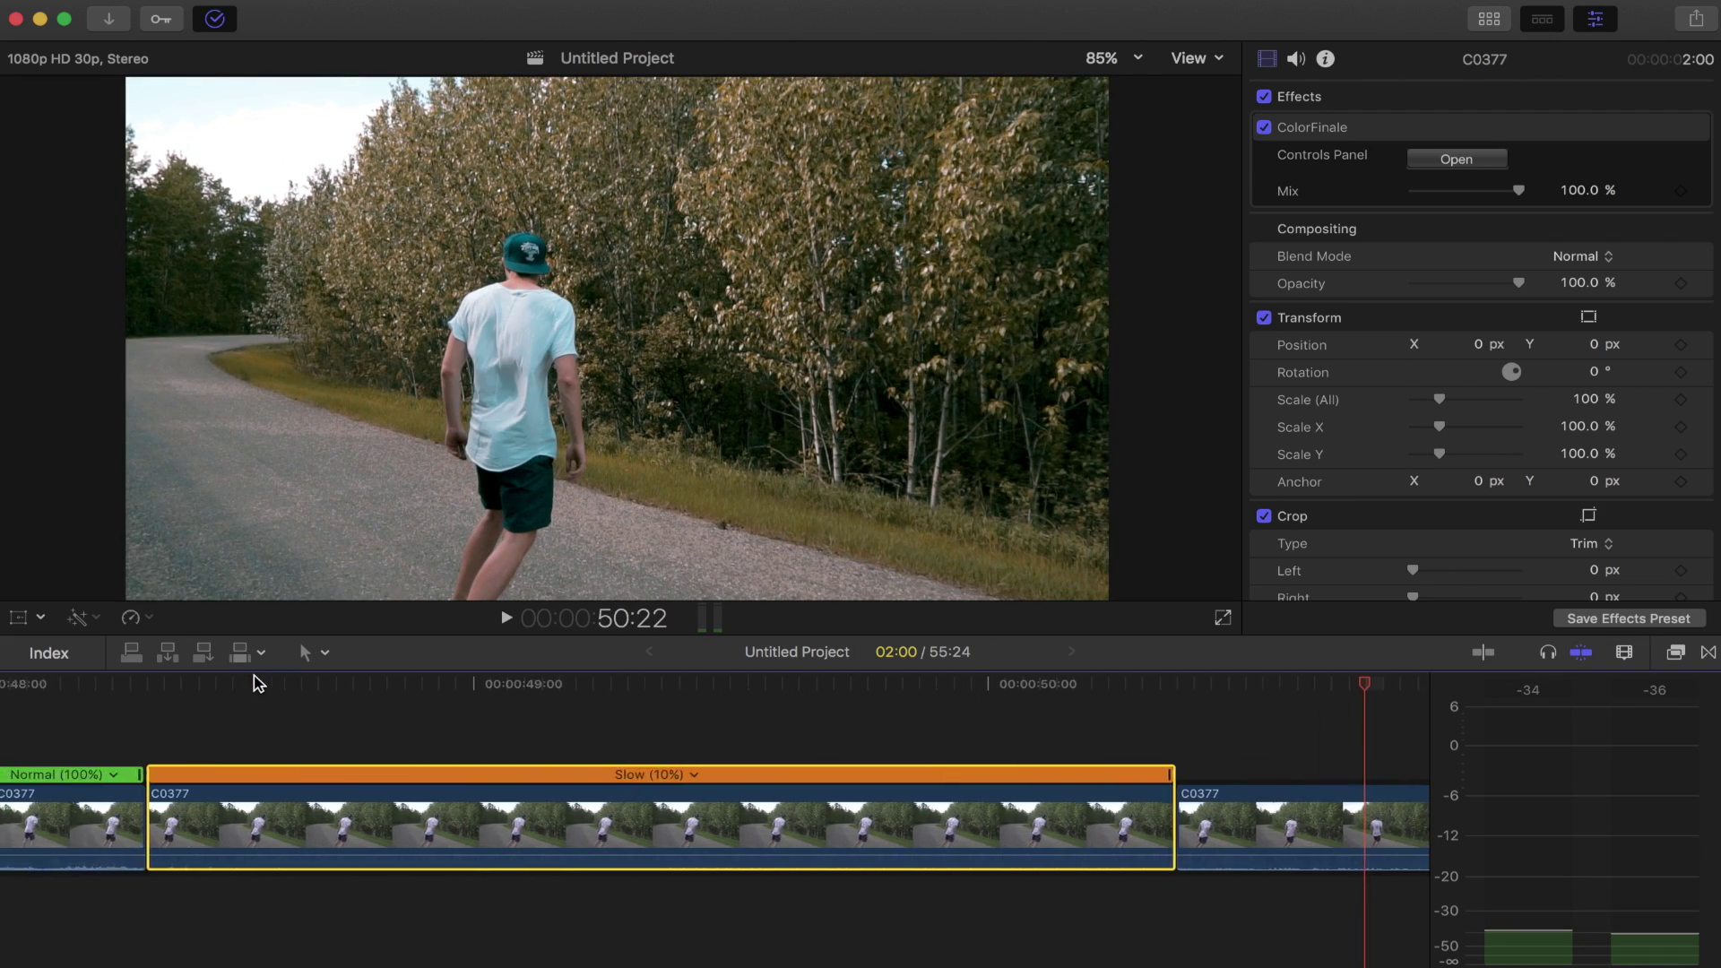
click(264, 685)
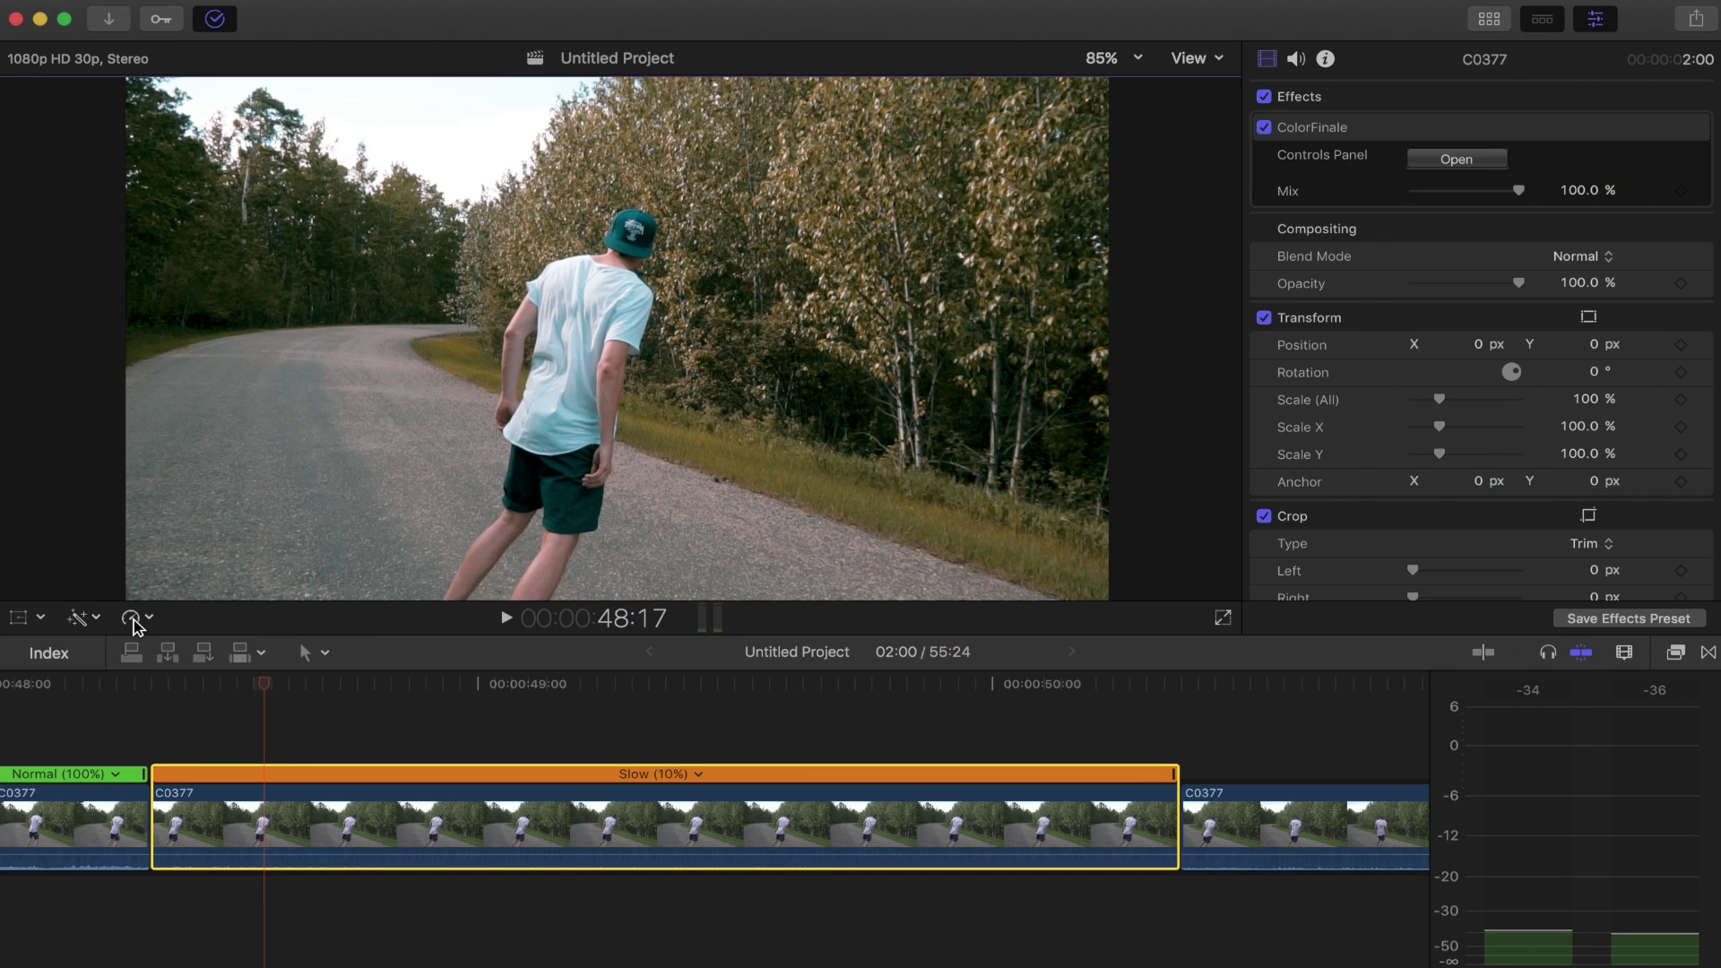
- Set the Slow (10%) section's Retime video quality to Optical Flow
click(133, 620)
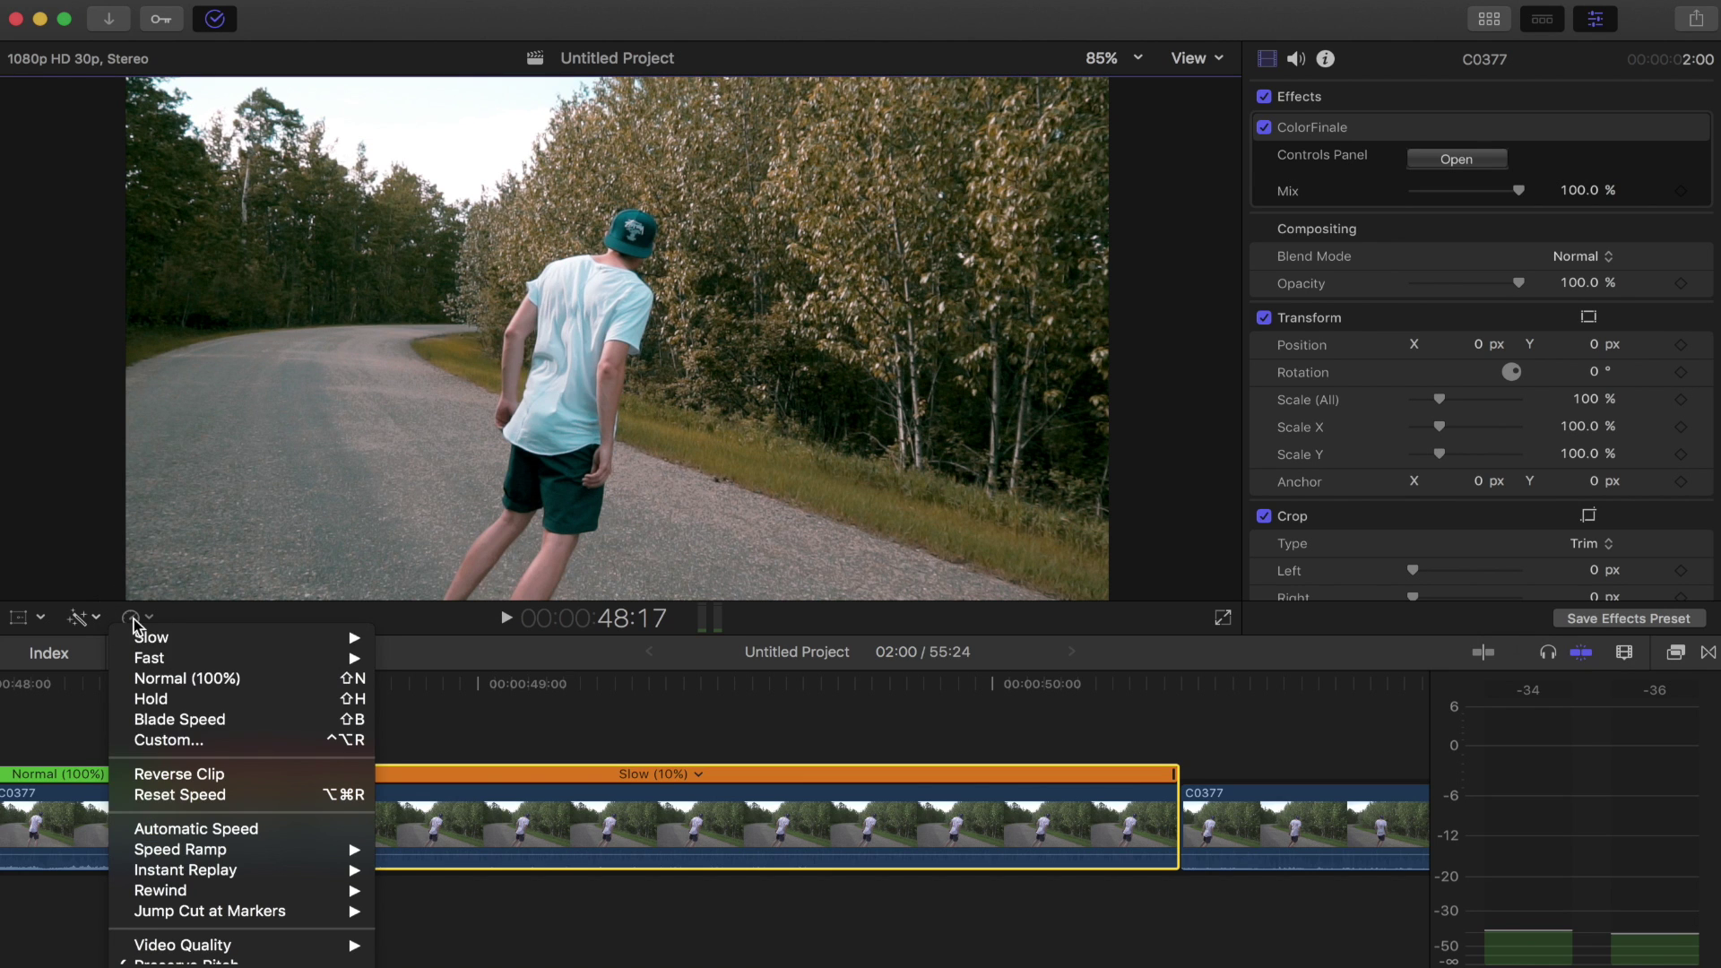
scroll(260, 724, down, 2)
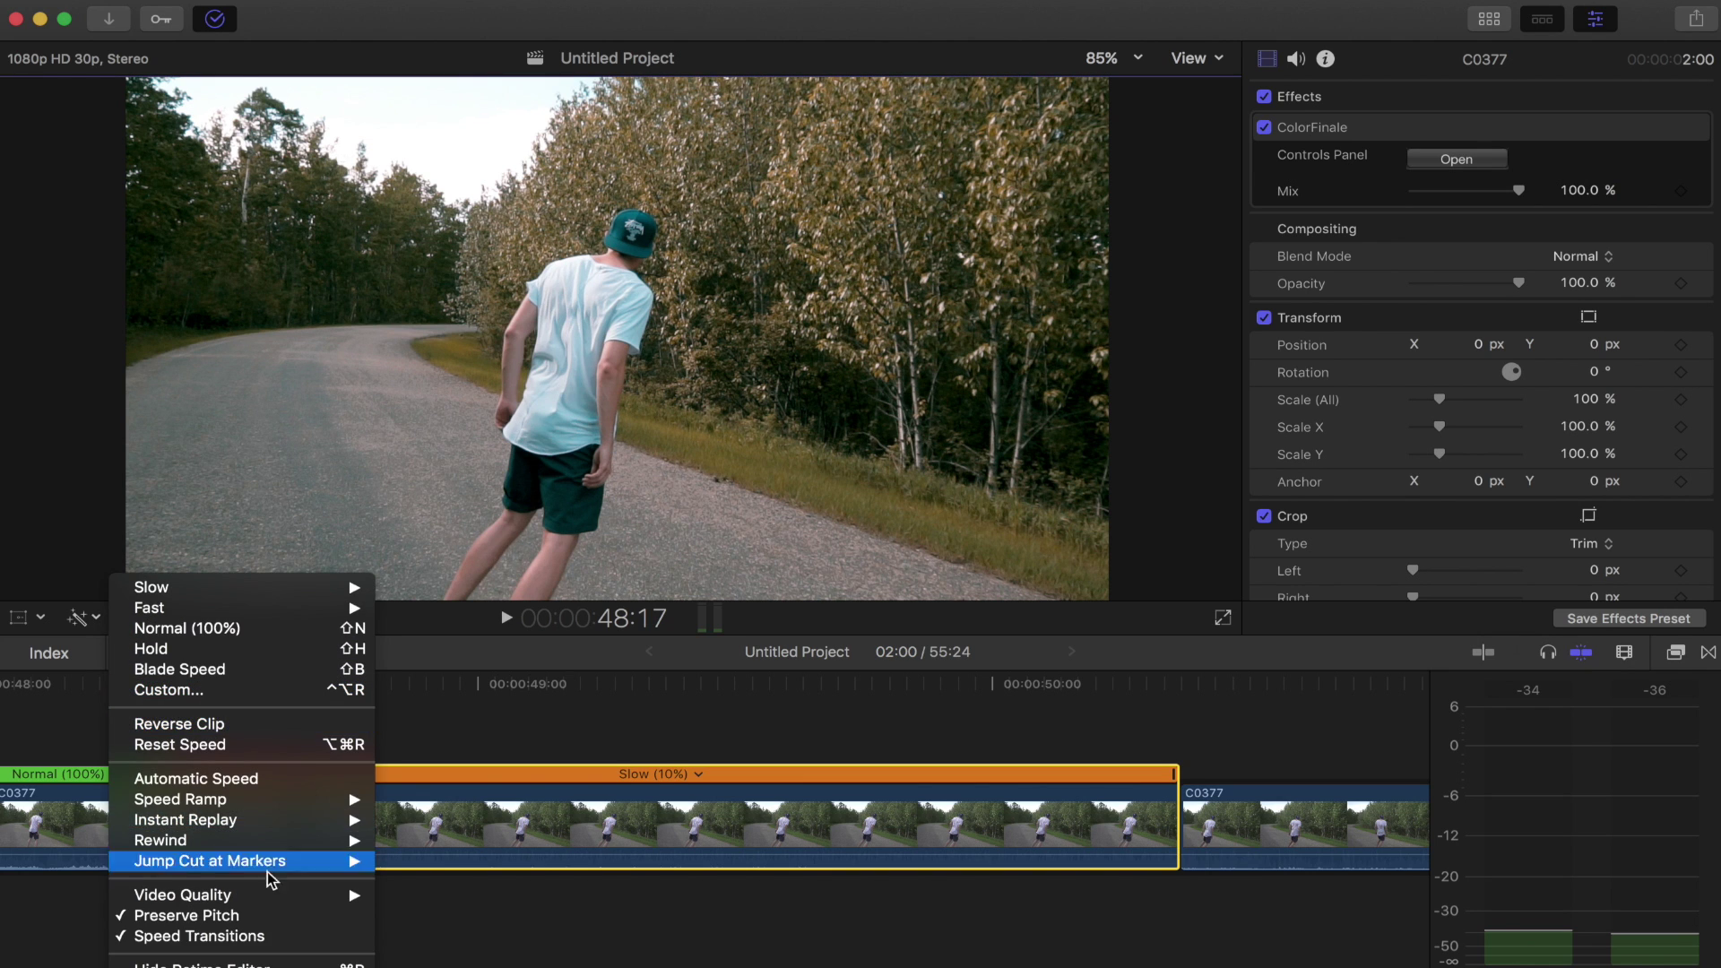
mouse_move(274, 896)
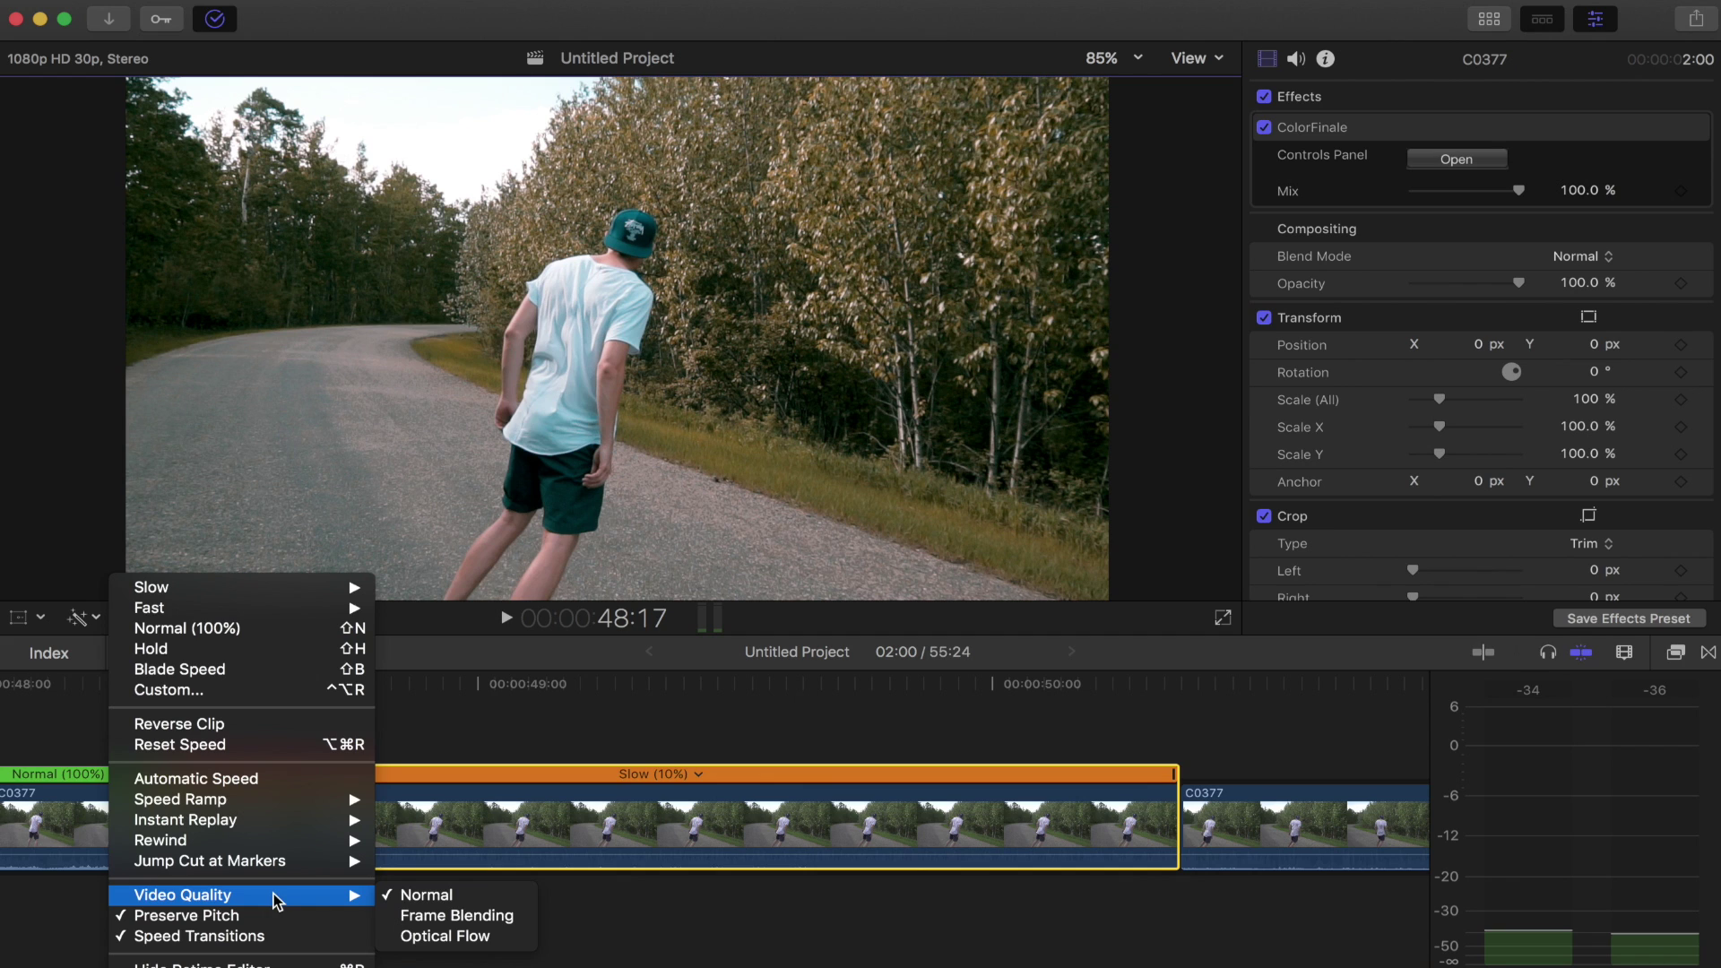
click(467, 939)
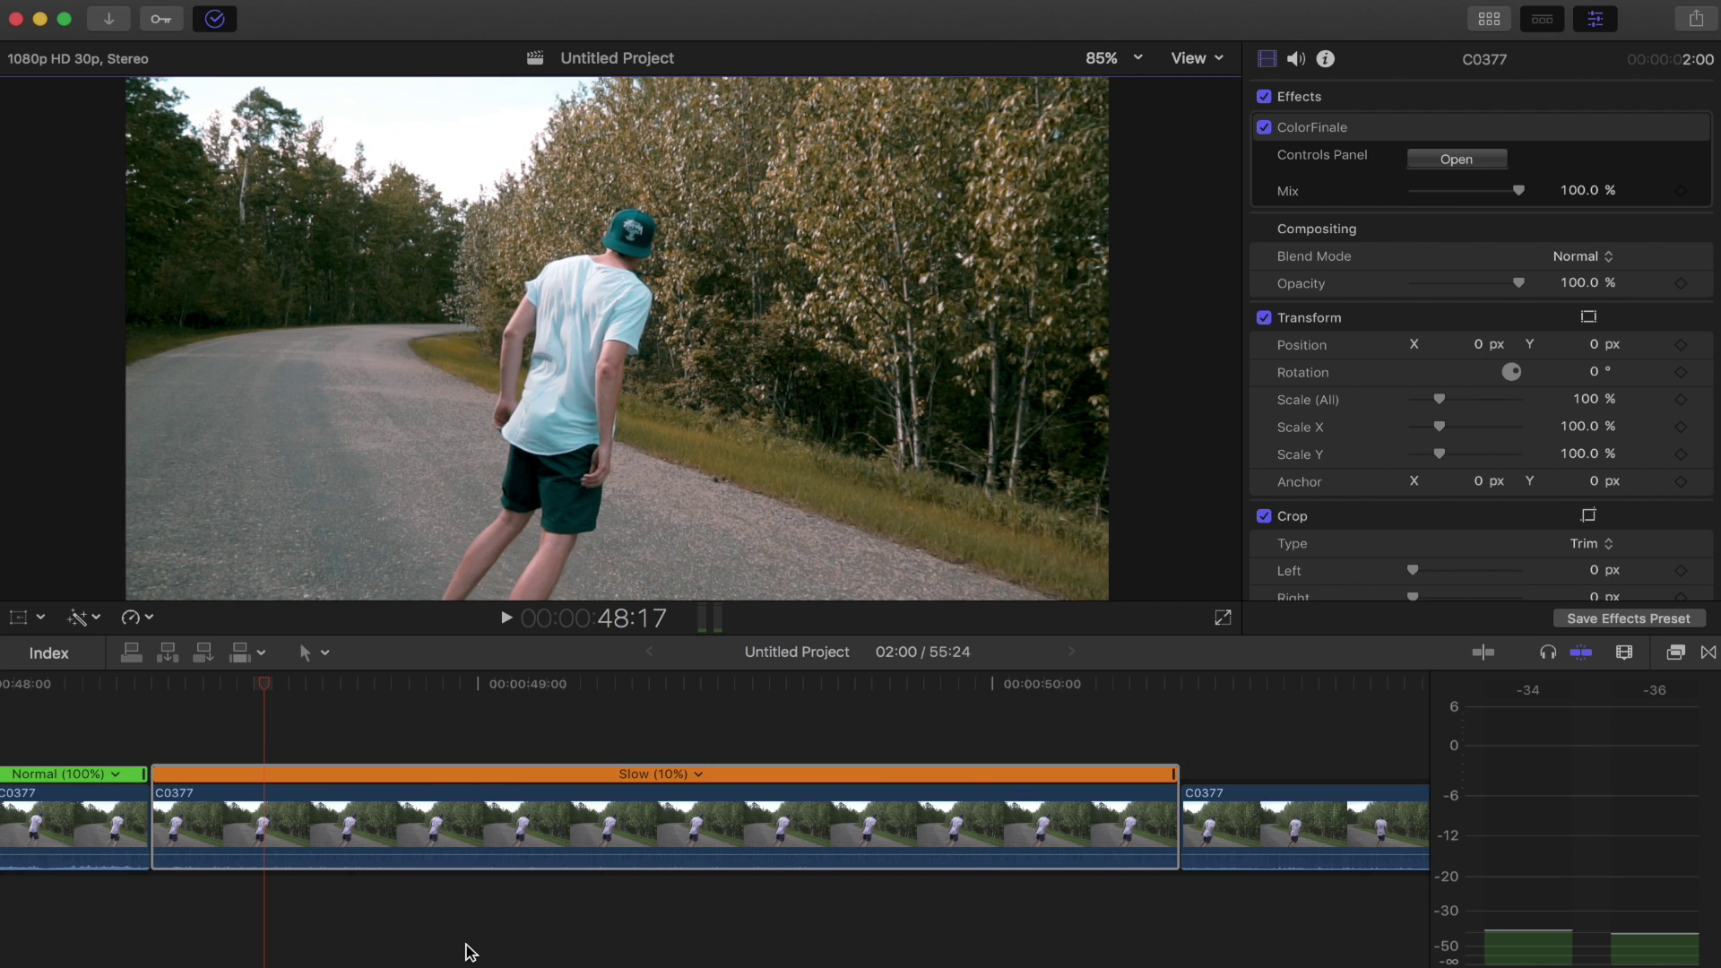
- Set the viewer zoom to Fit and deselect the clip
scroll(470, 952, left, 2)
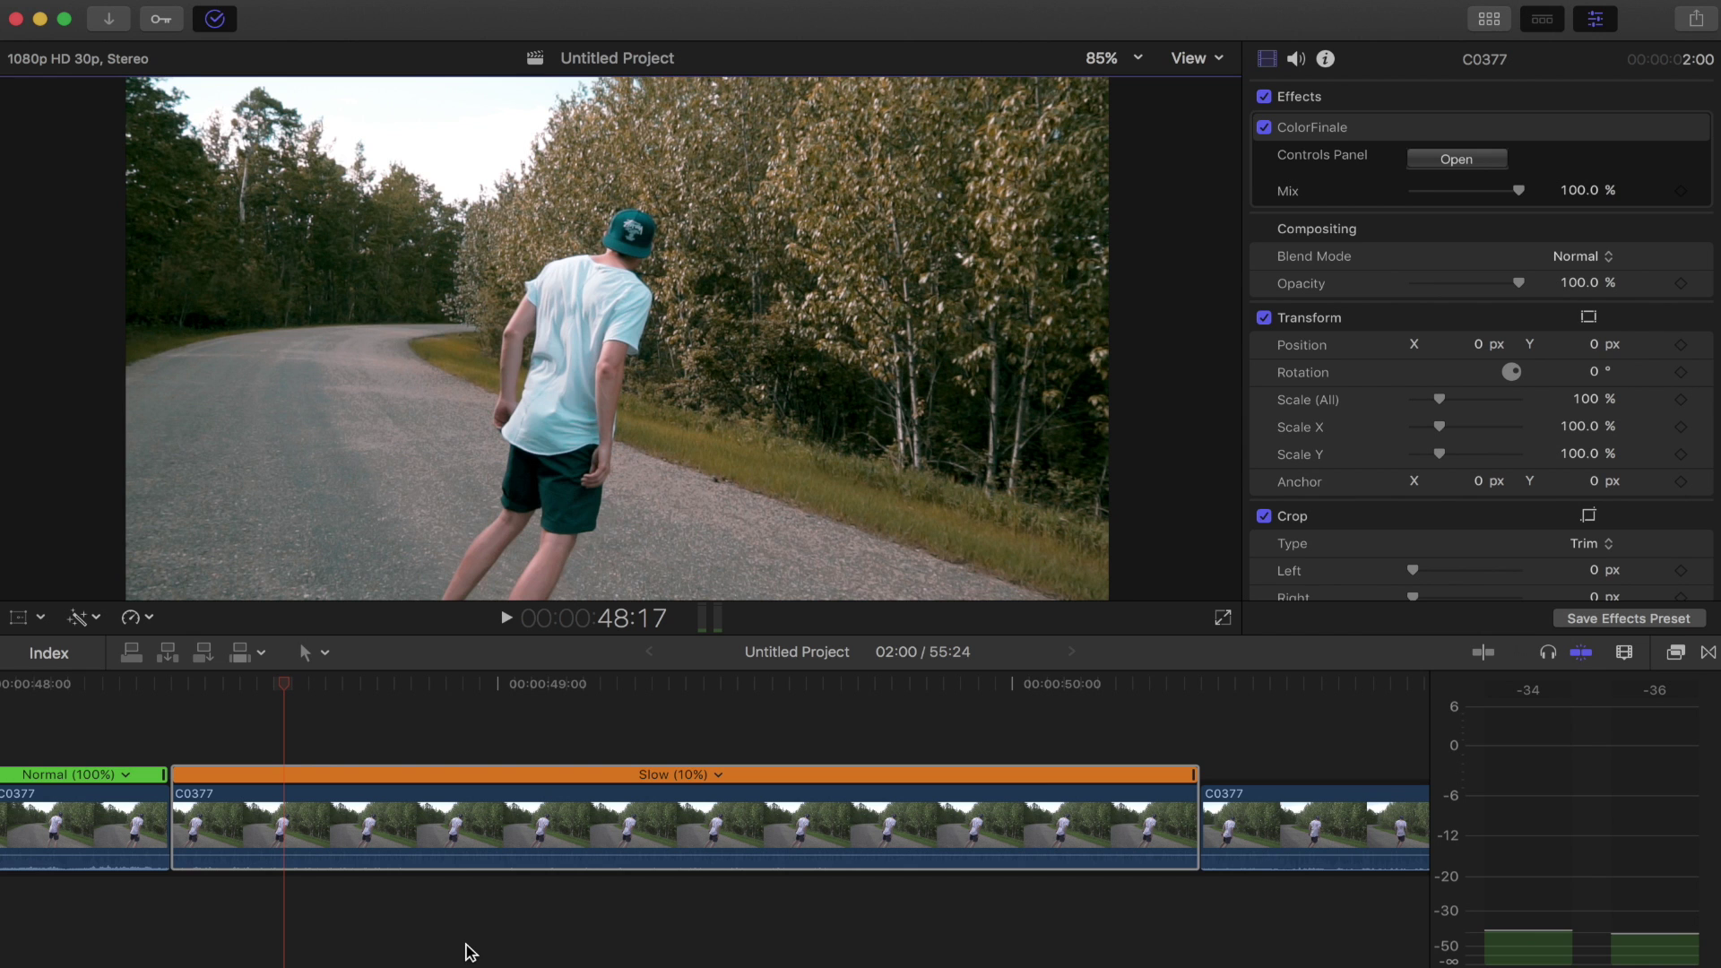
key(super+minus)
key(super+equal)
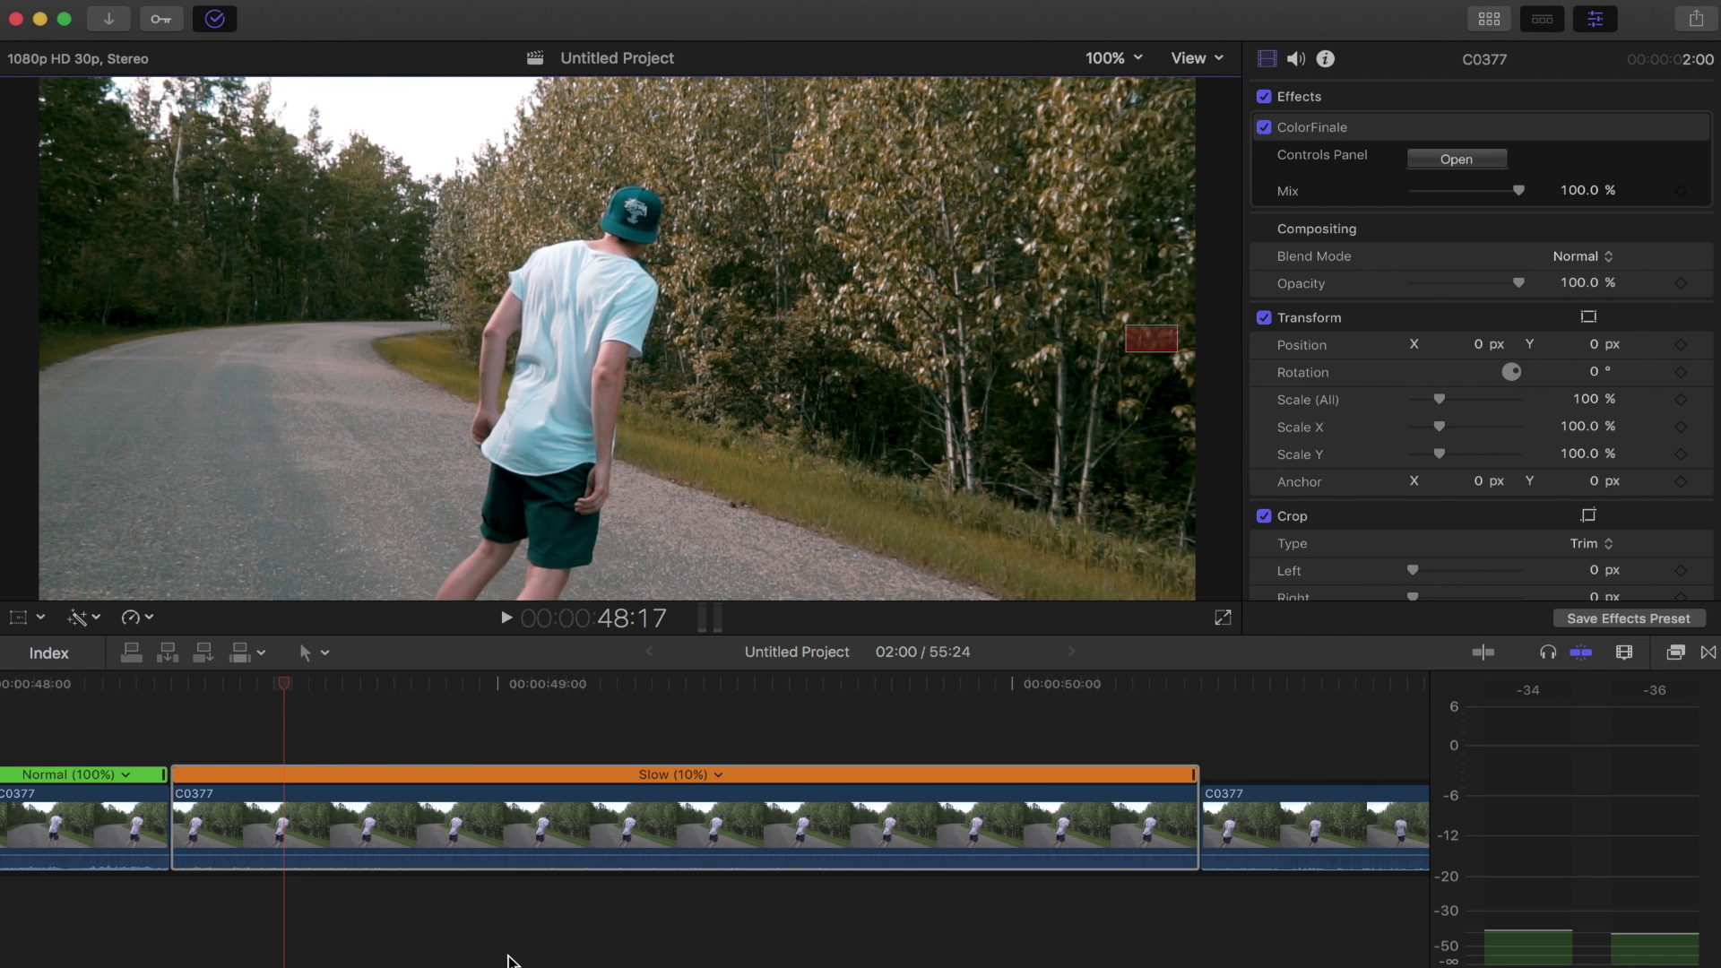
click(1126, 59)
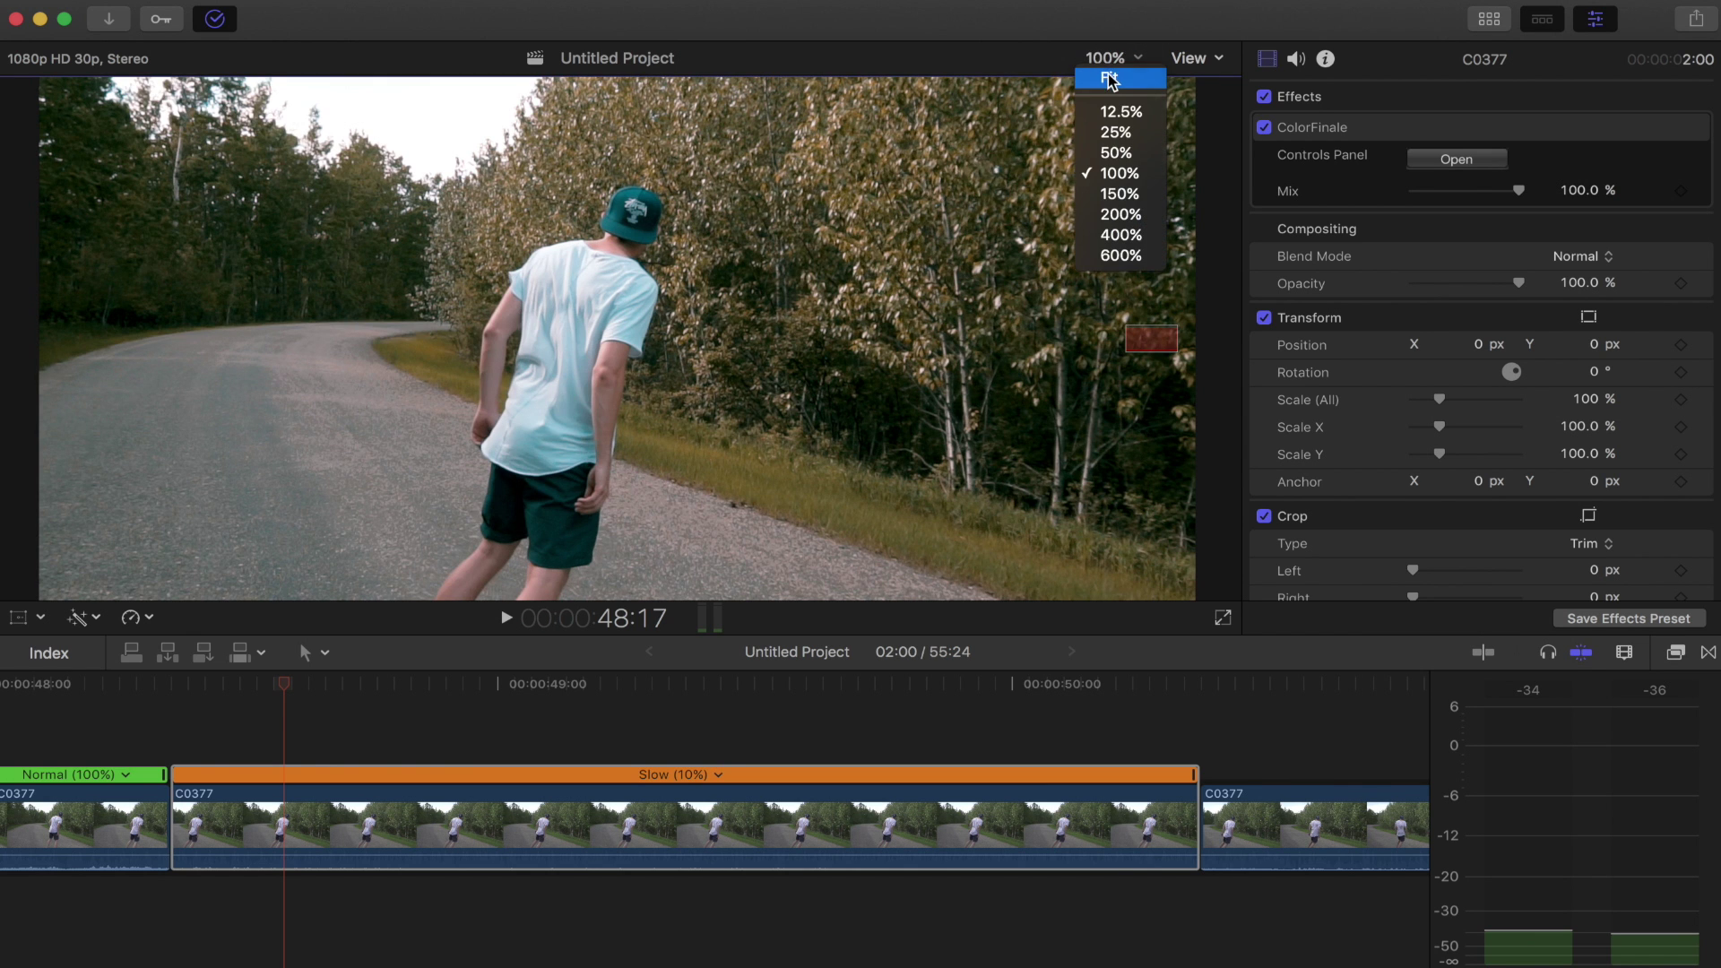
click(1110, 68)
click(225, 724)
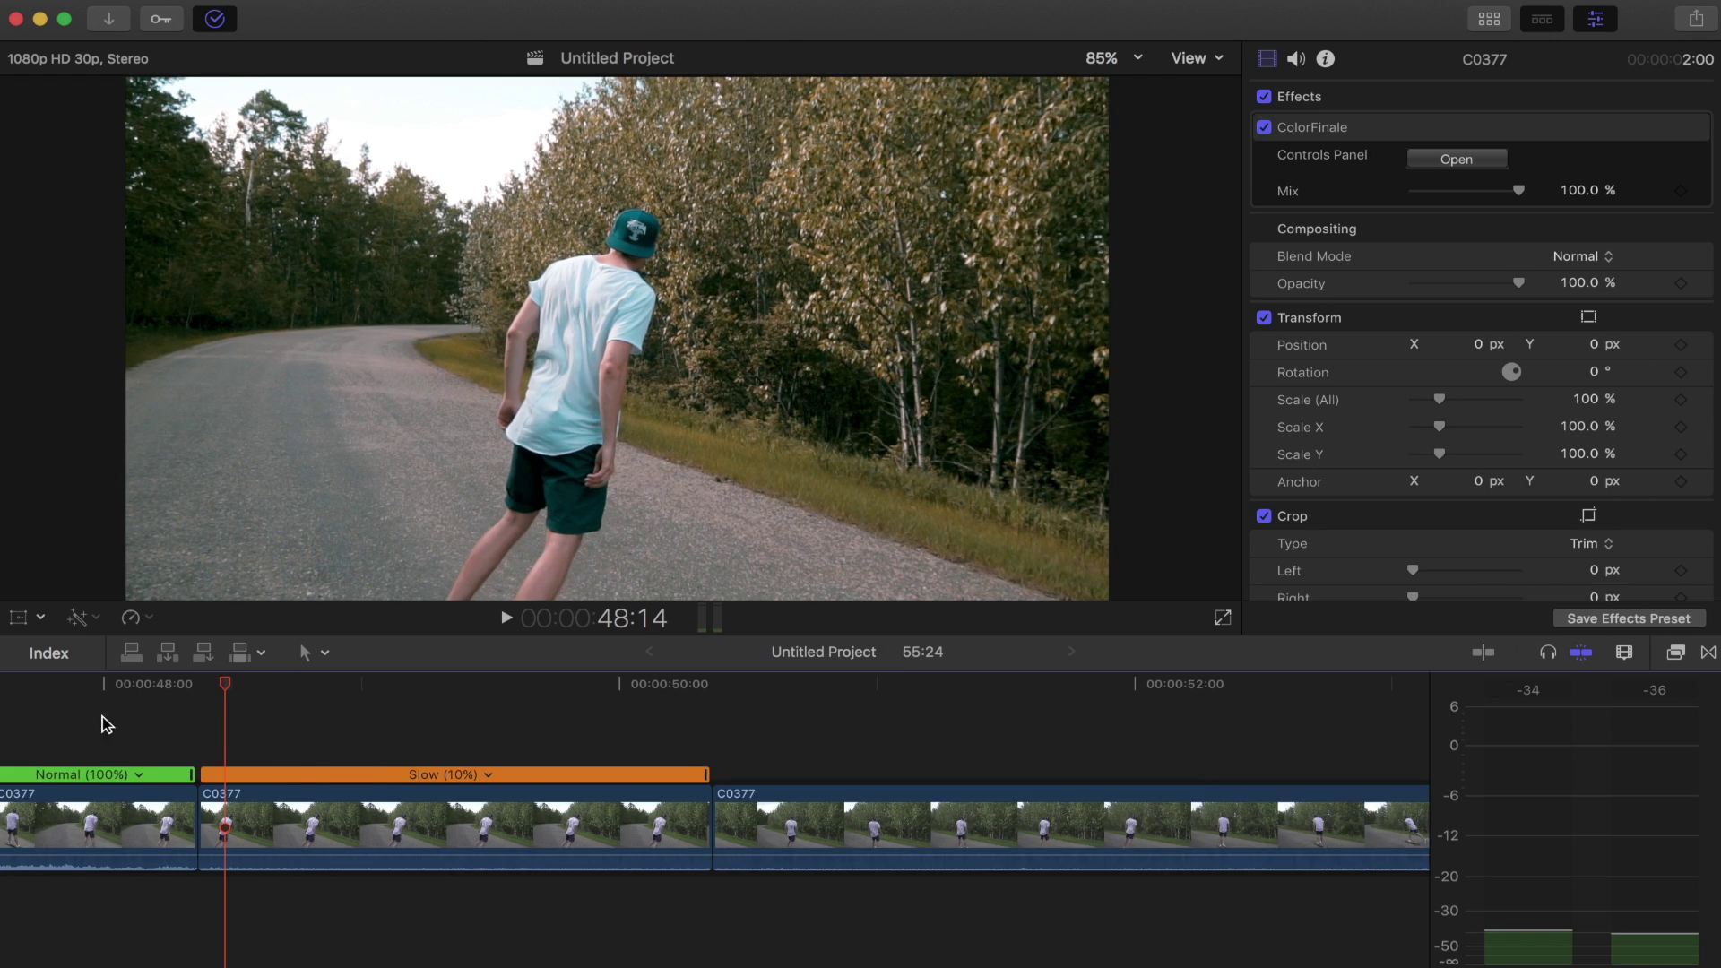
- Zoom the timeline out and play from before the normal-speed part through the slow section, pausing at 49:25
key(super+minus)
key(super+minus)
scroll(153, 741, left, 3)
click(143, 692)
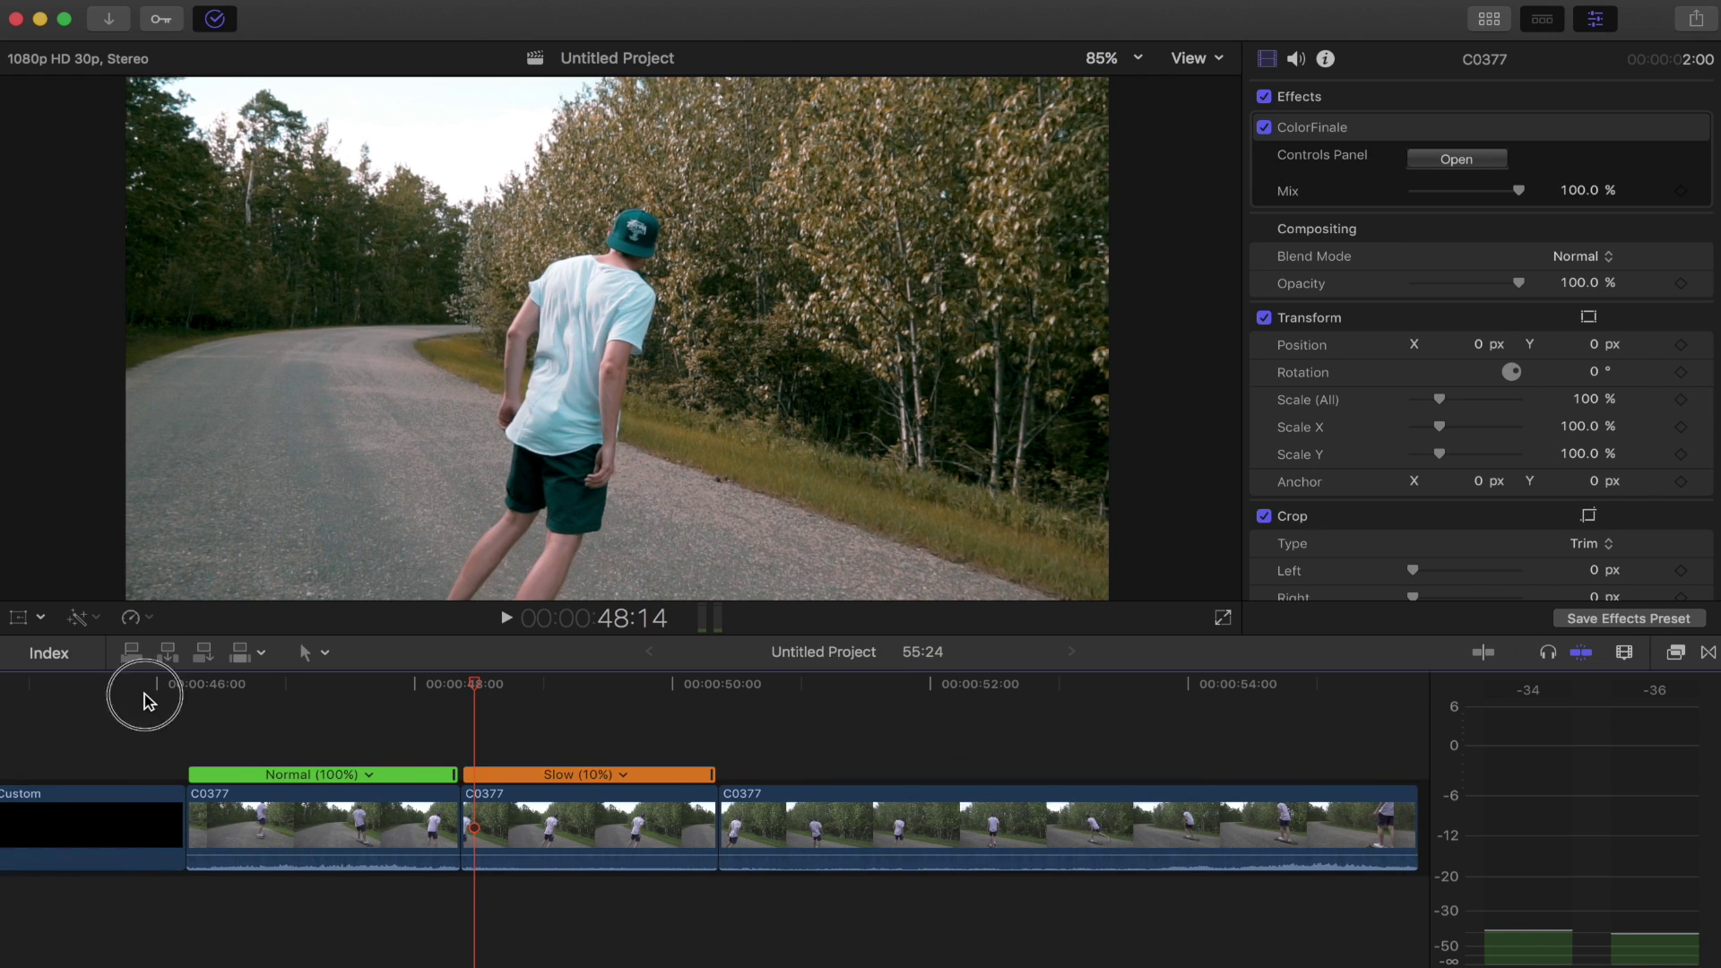
key(space)
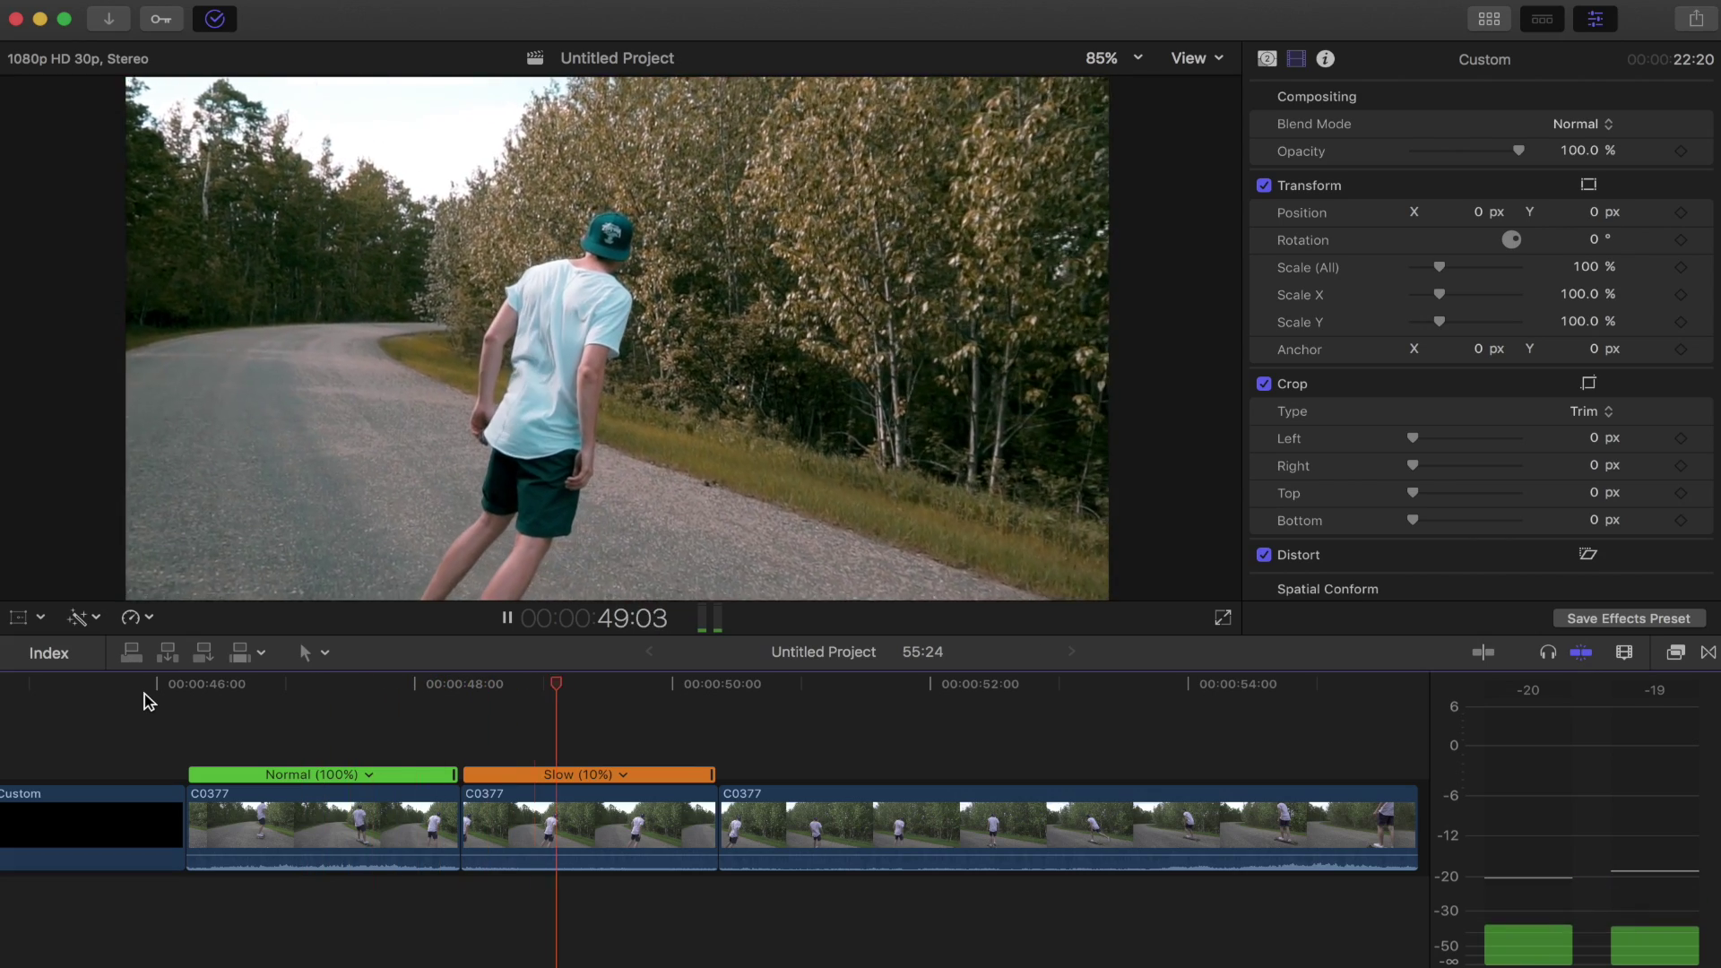
key(space)
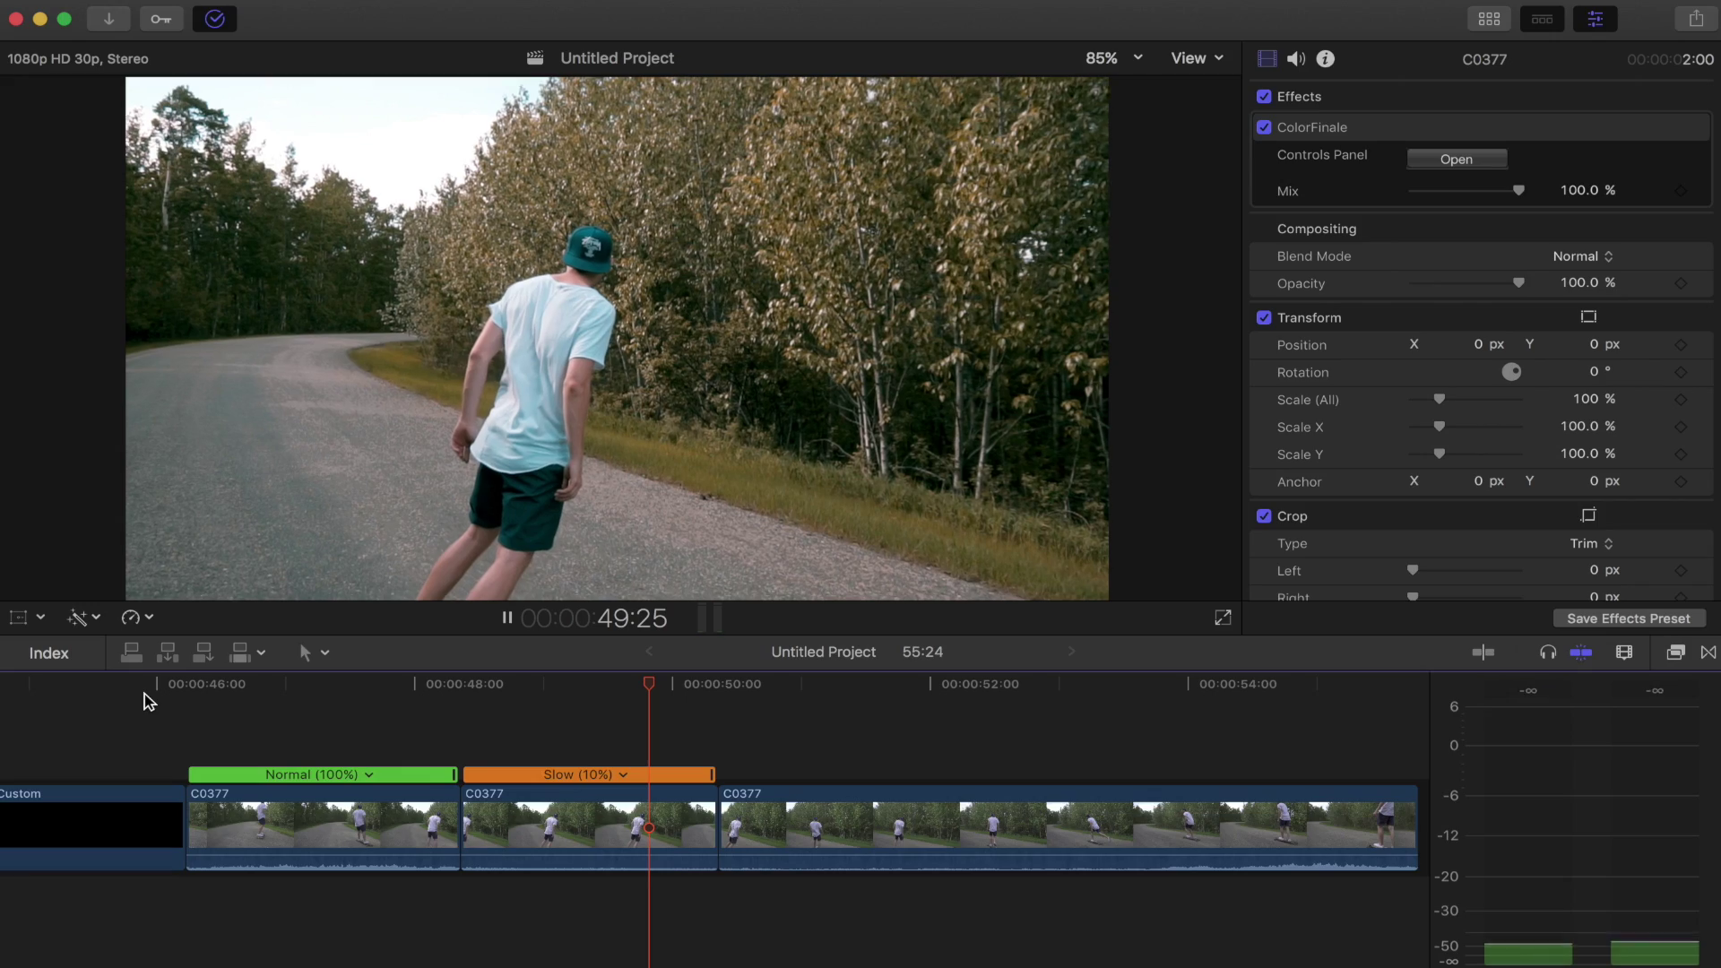
key(space)
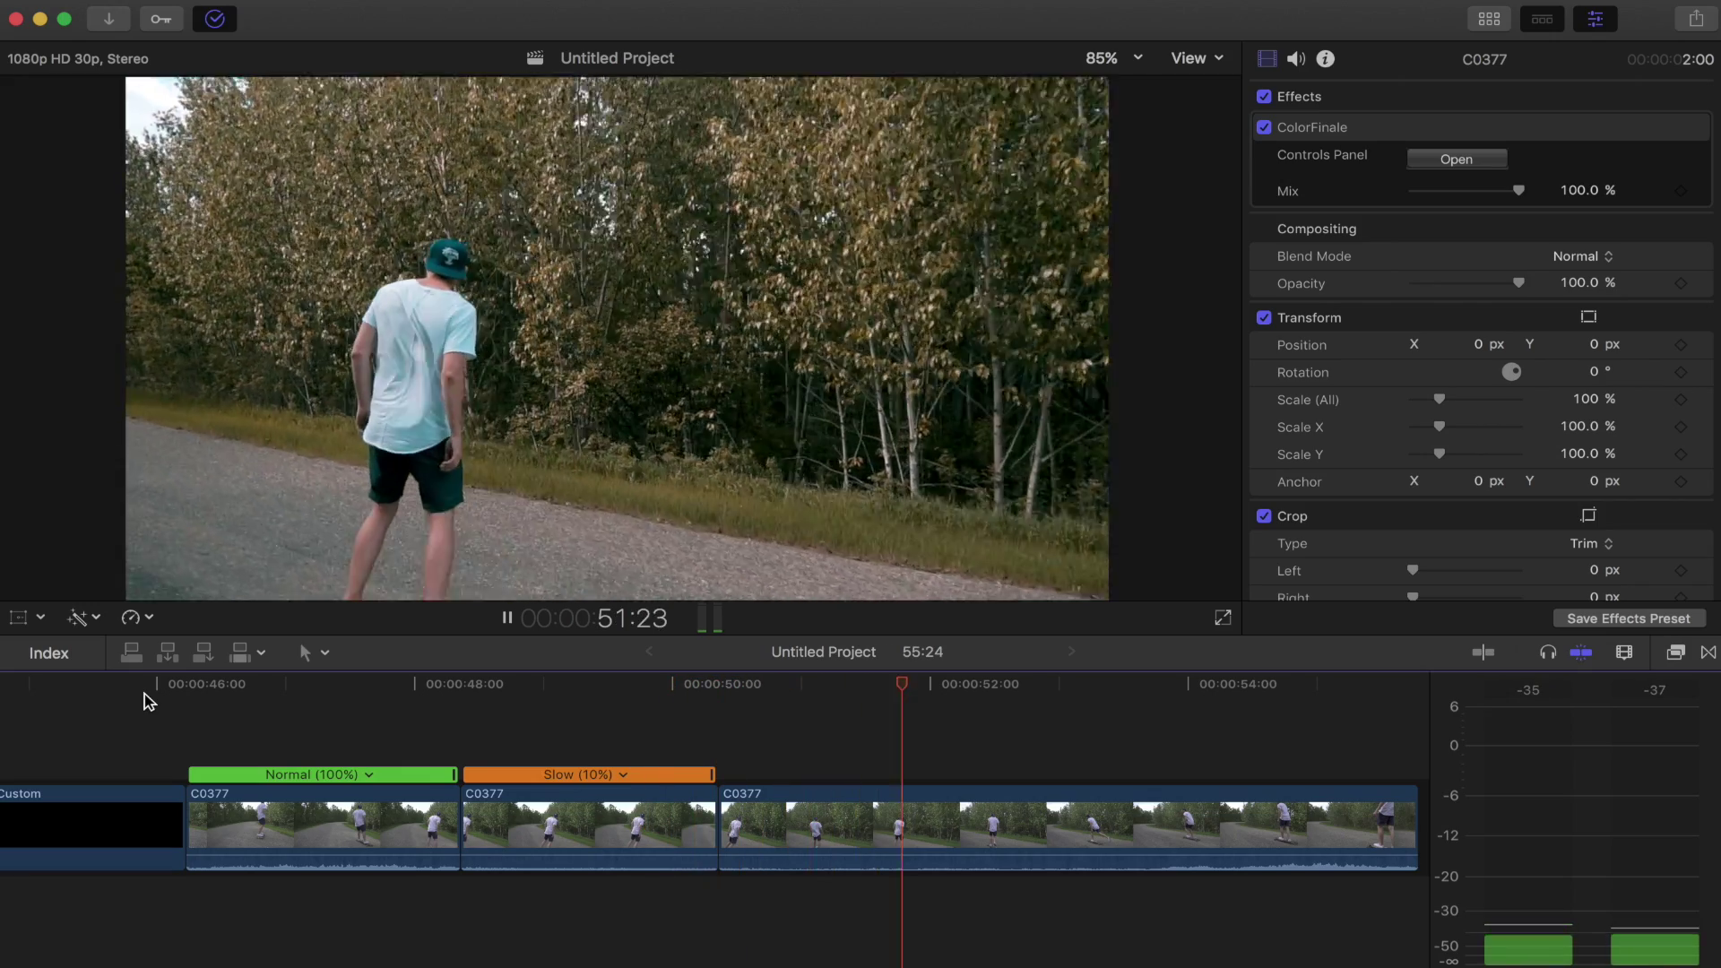
key(space)
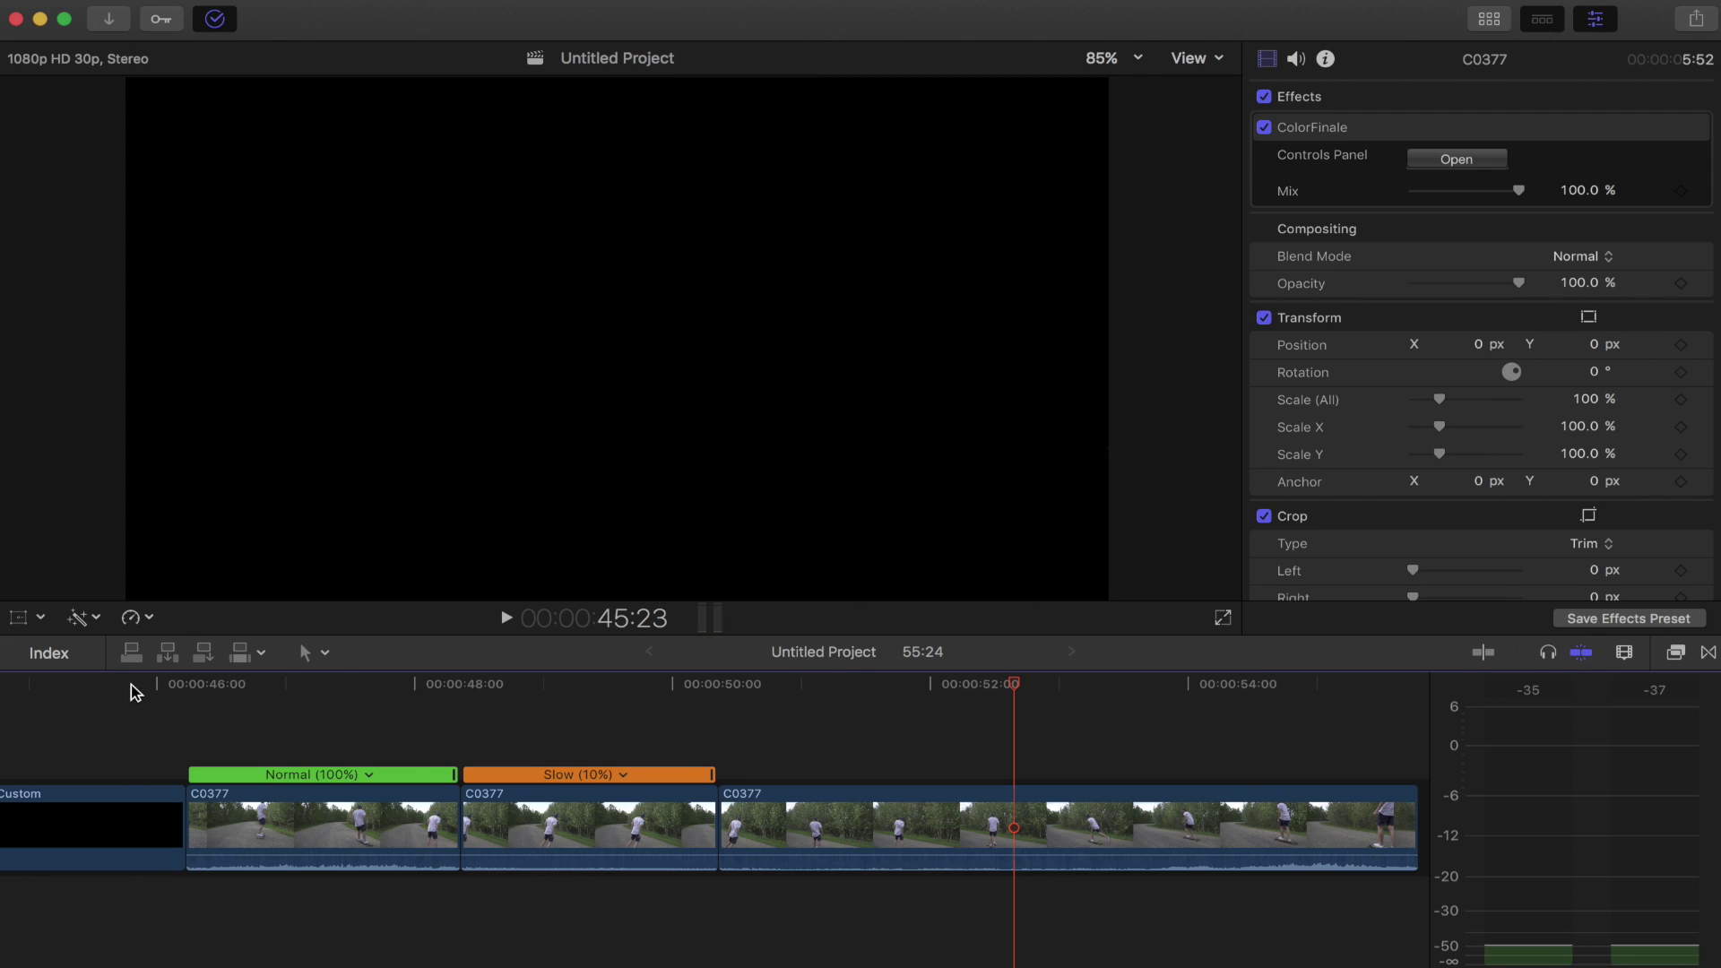
- Scrub the normal-speed part from 45:23 through 47:10 to 47:27, just before the slow section
drag(135, 691, 375, 712)
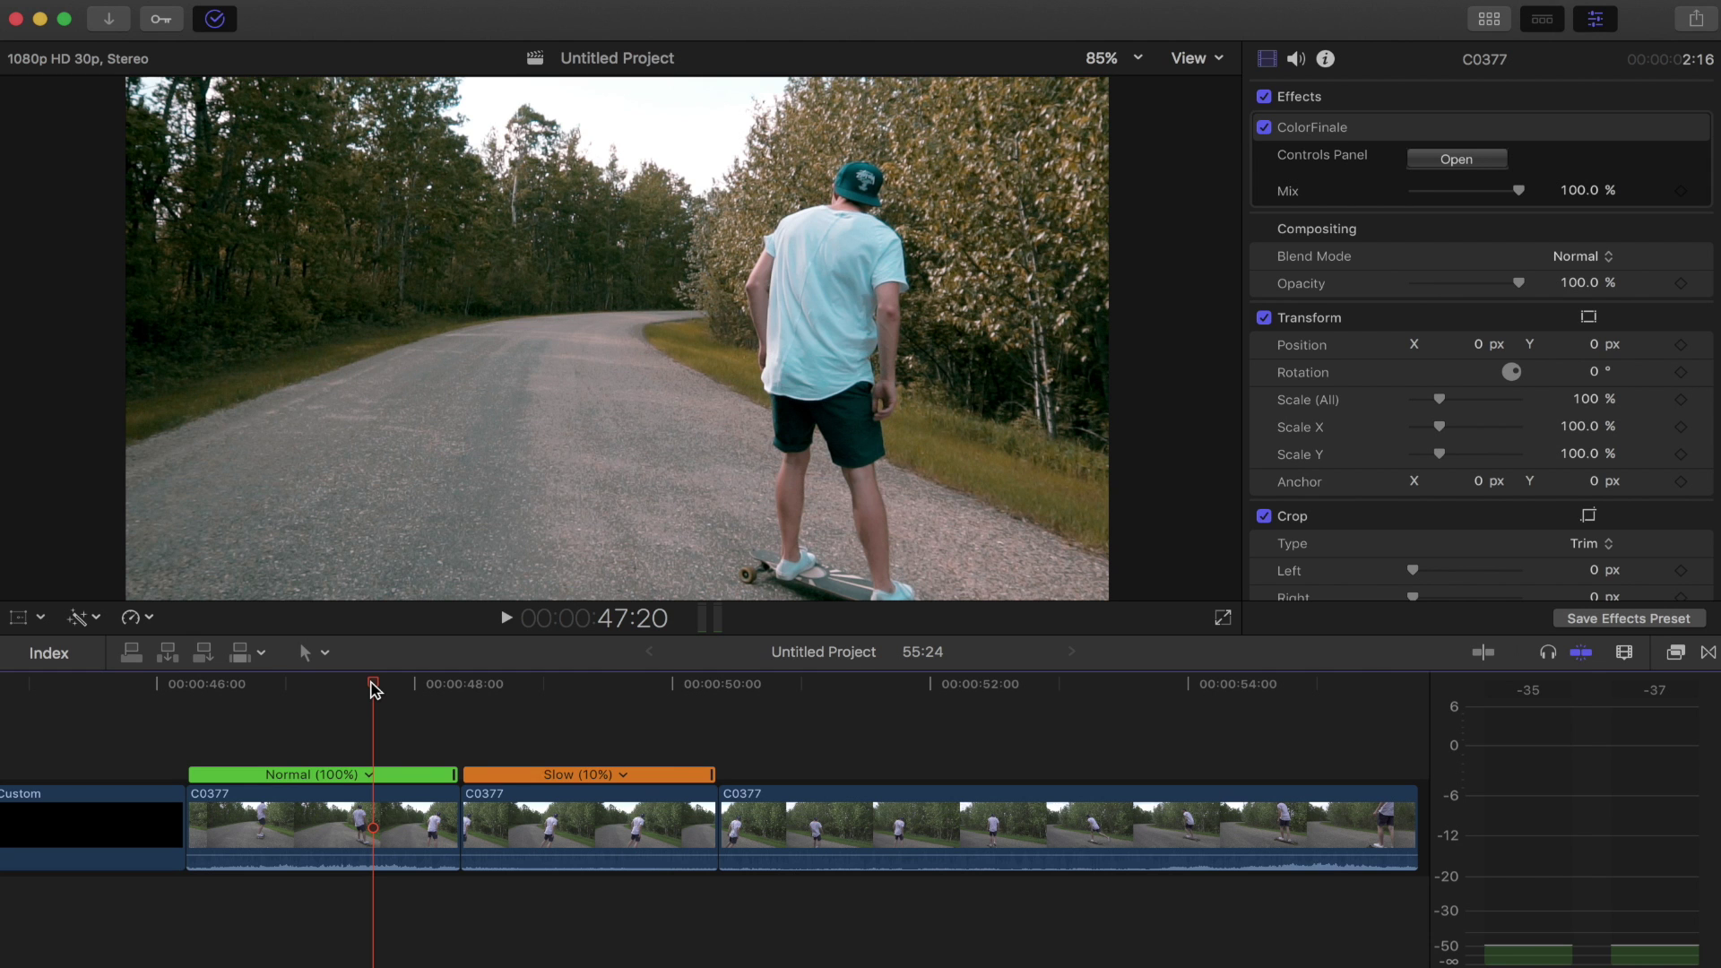
drag(374, 689, 405, 700)
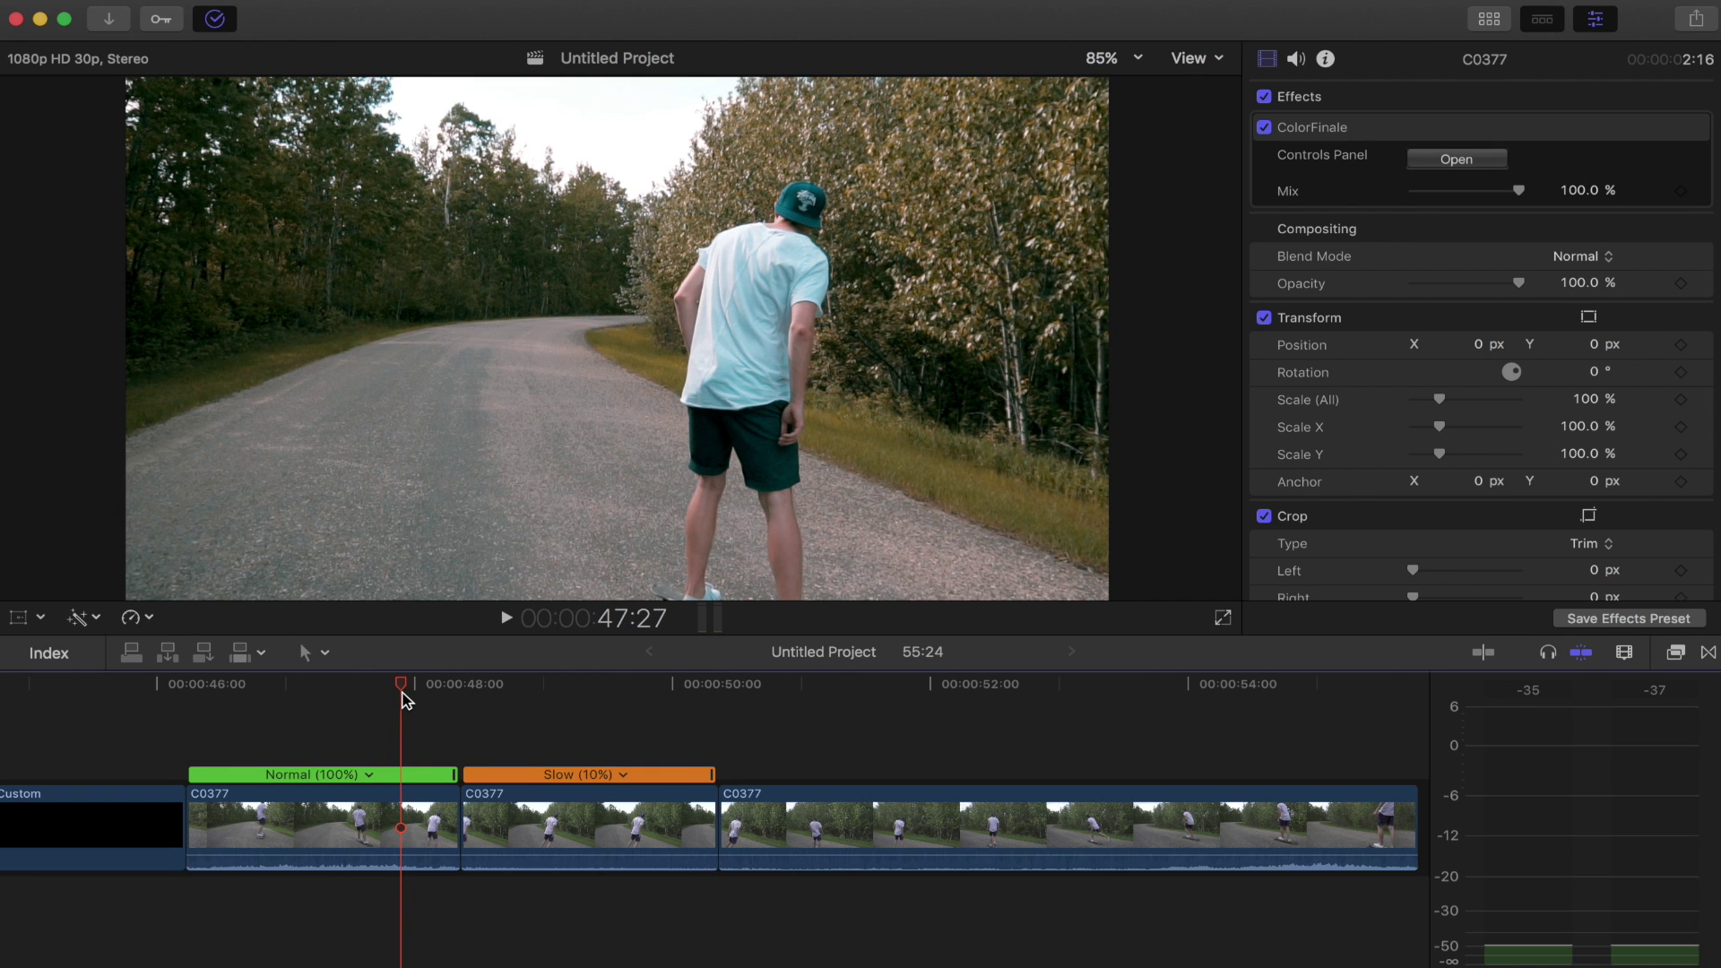